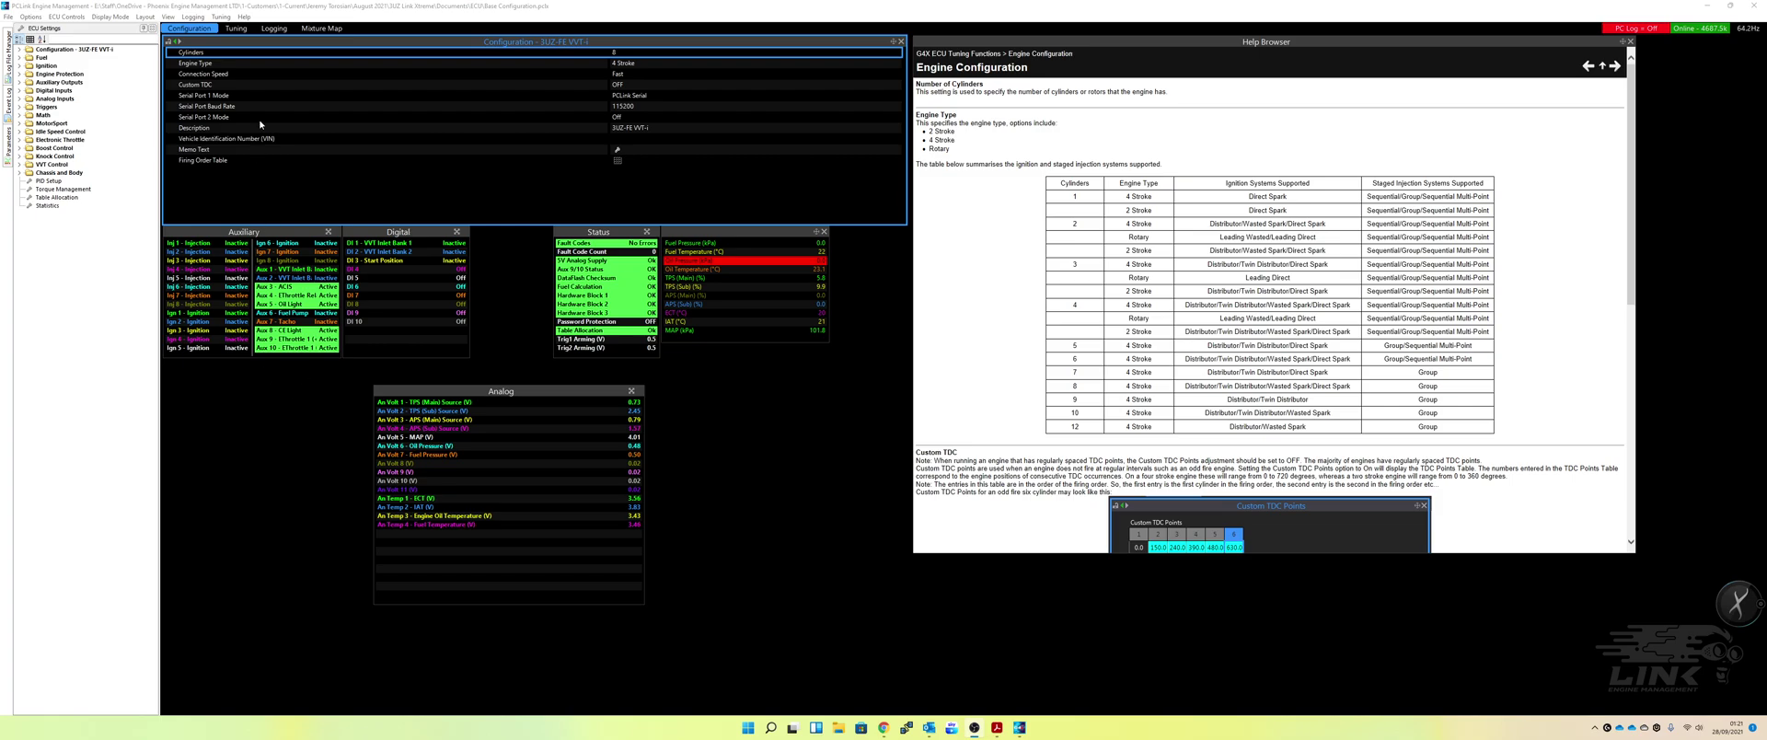
Open the online manual from Help and expand the Wiring Information and Communication Wiring topics
{"action": "left_click", "coordinate": [244, 16]}
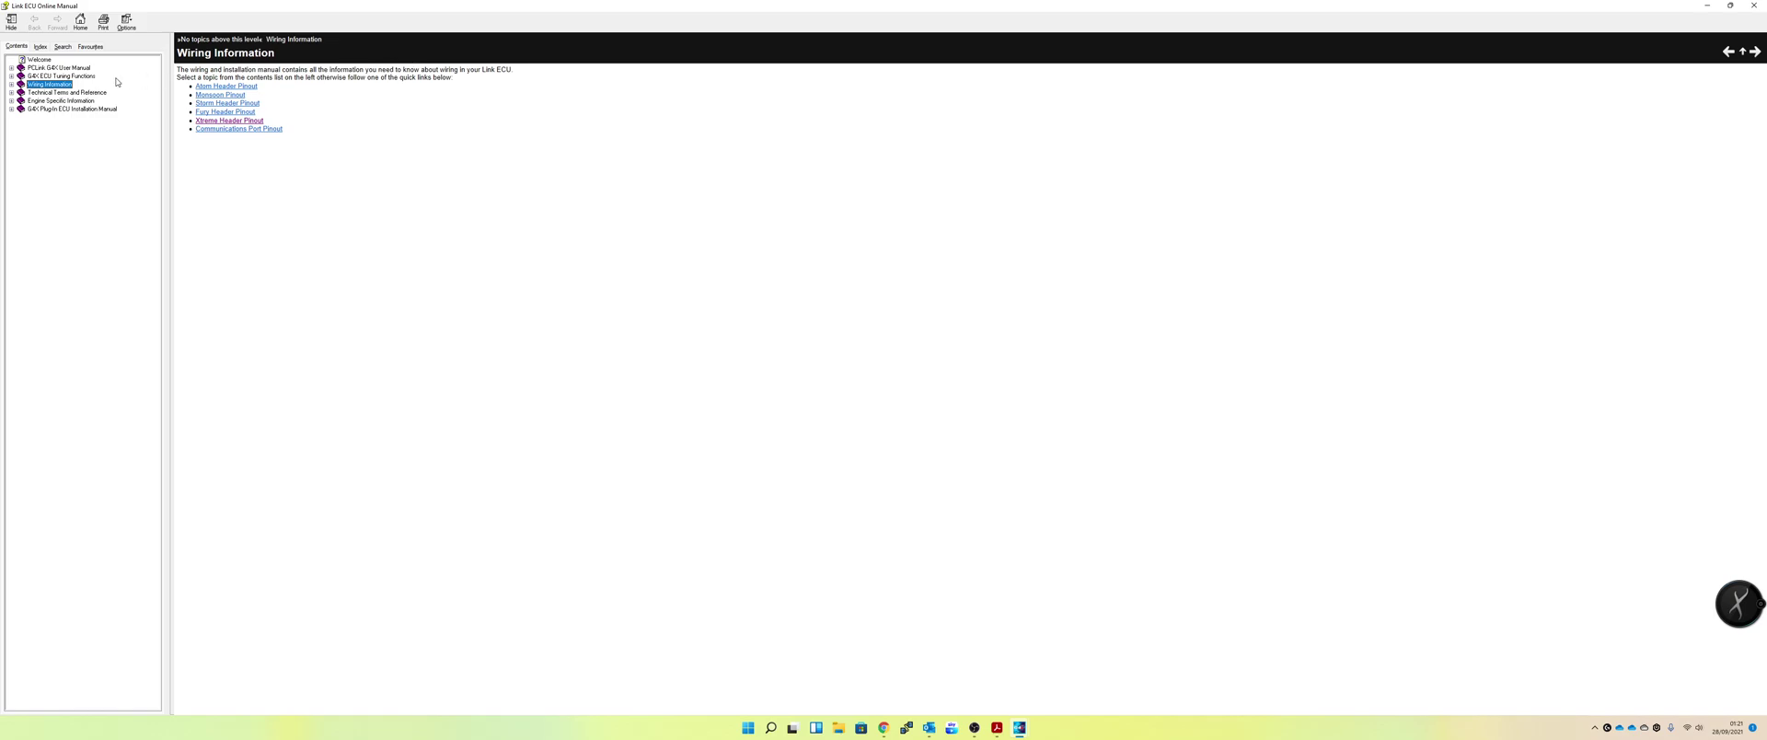
{"action": "left_click", "coordinate": [11, 85]}
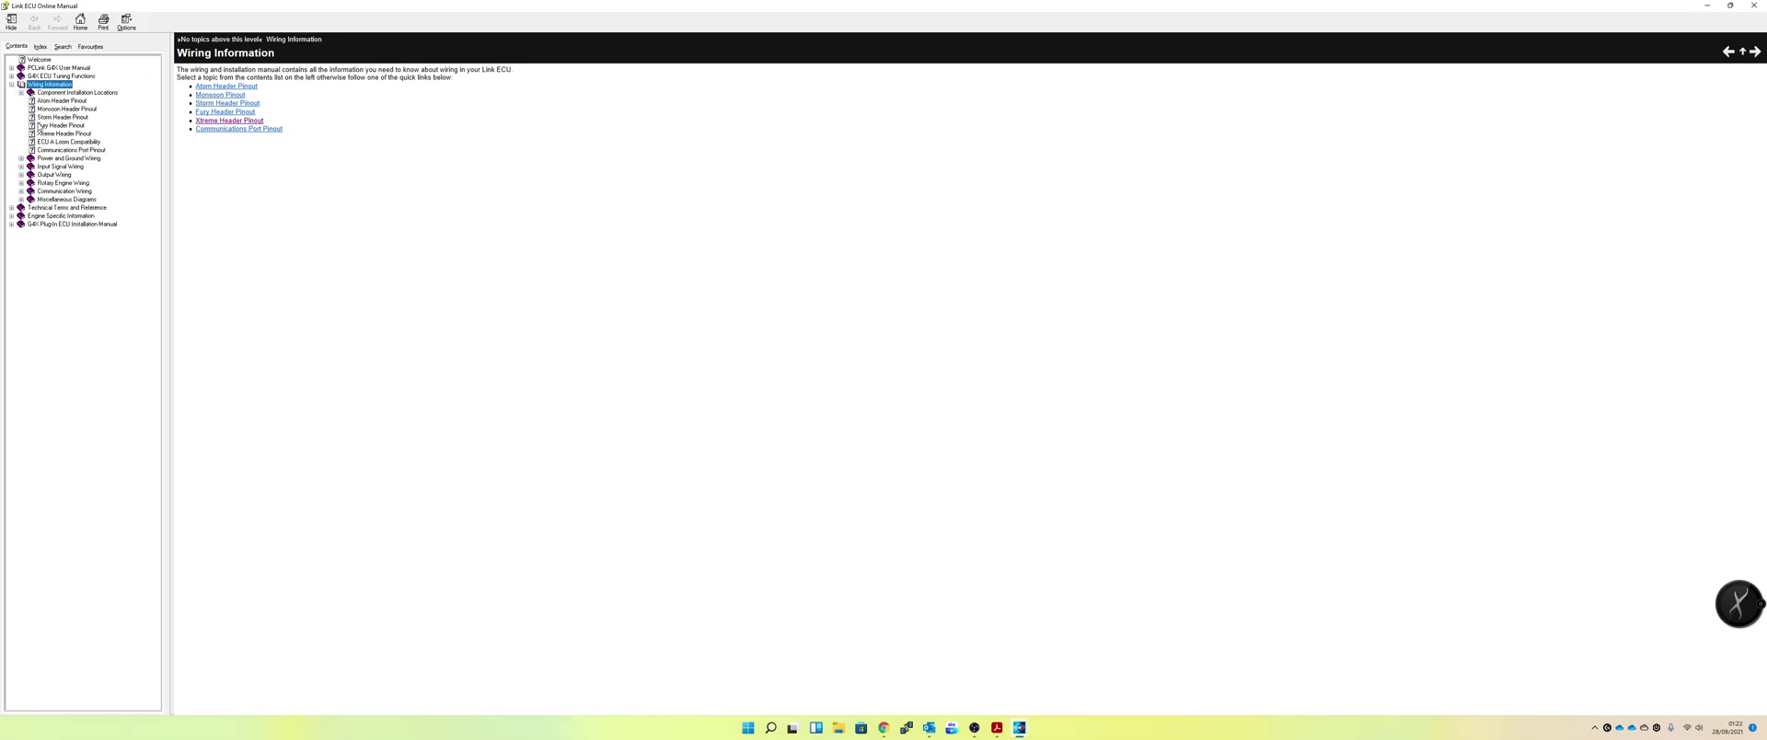
{"action": "left_click", "coordinate": [30, 191]}
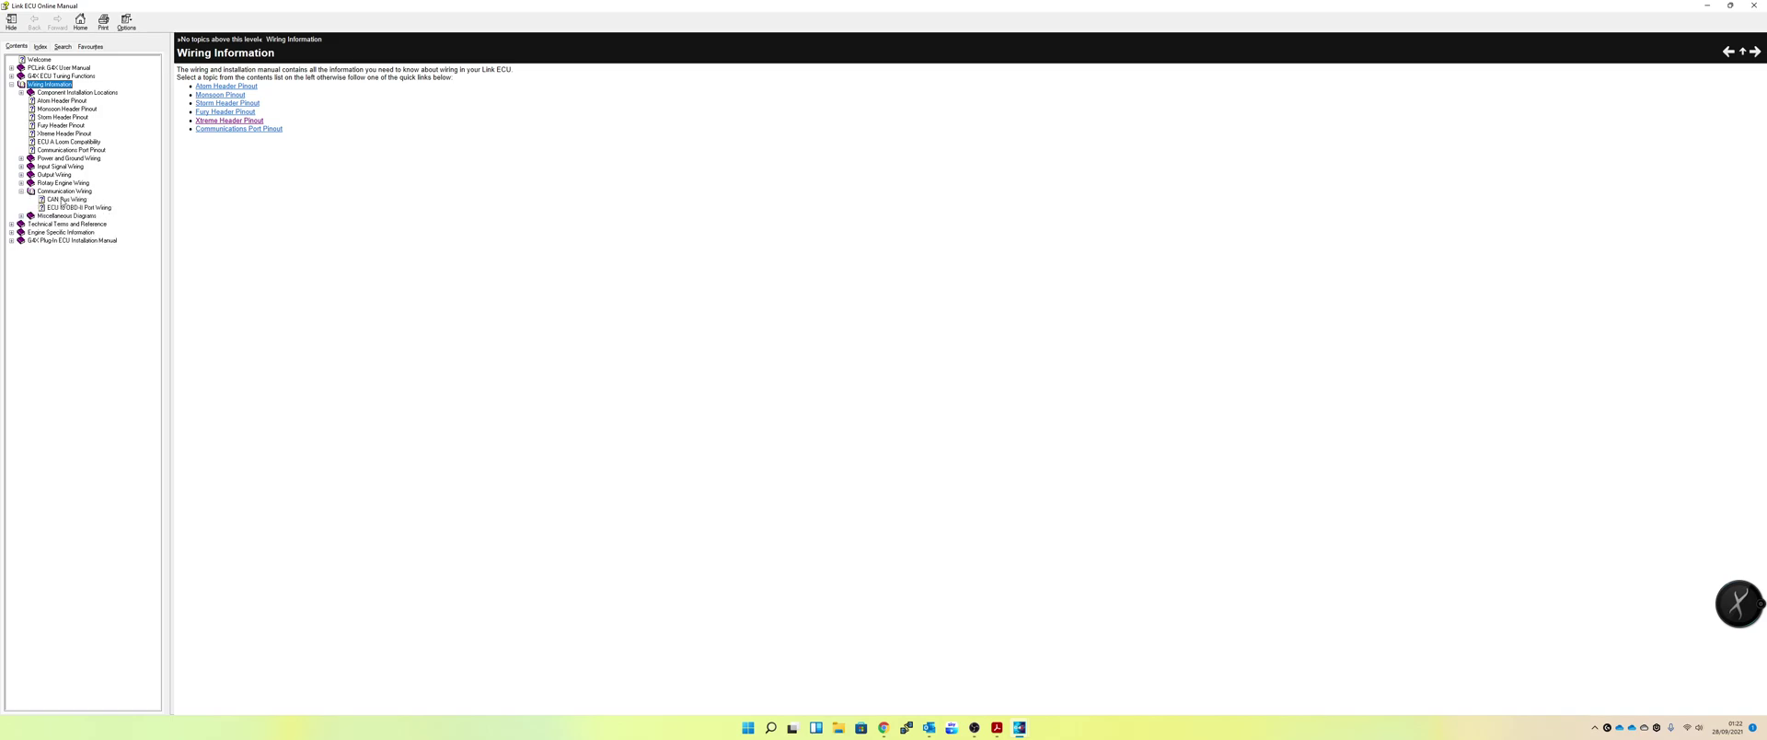
Open the CAN Bus Wiring page under Communication Wiring
{"action": "left_click", "coordinate": [63, 200]}
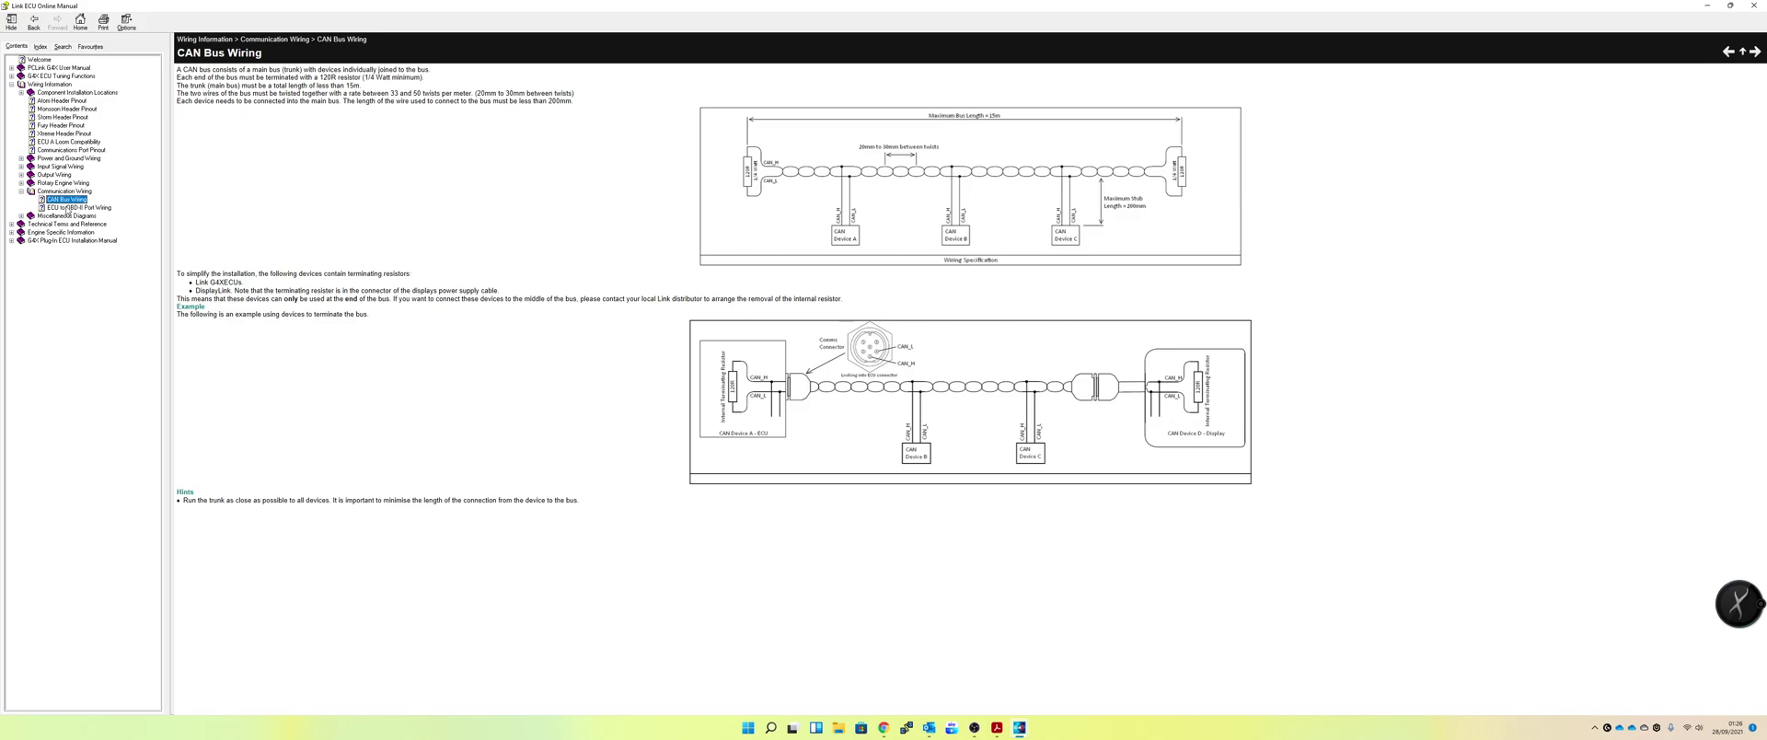
Open the ECU to OBD-II Port Wiring page under Communication Wiring
{"action": "left_click", "coordinate": [67, 208]}
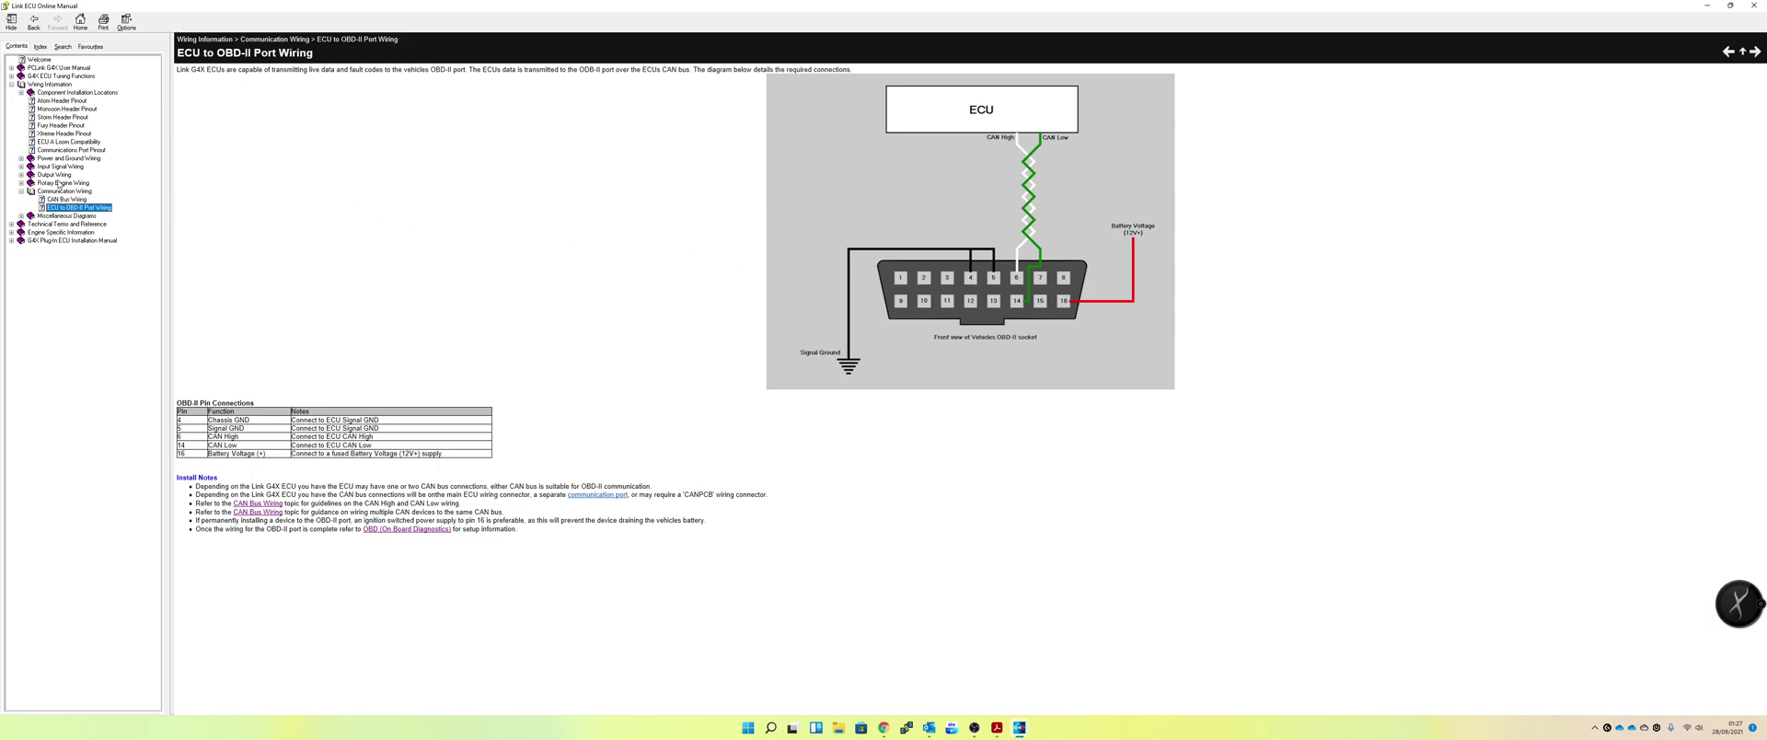
Search the manual for 'obd' and open the OBD (On Board Diagnostics) topic
{"action": "left_click", "coordinate": [62, 47]}
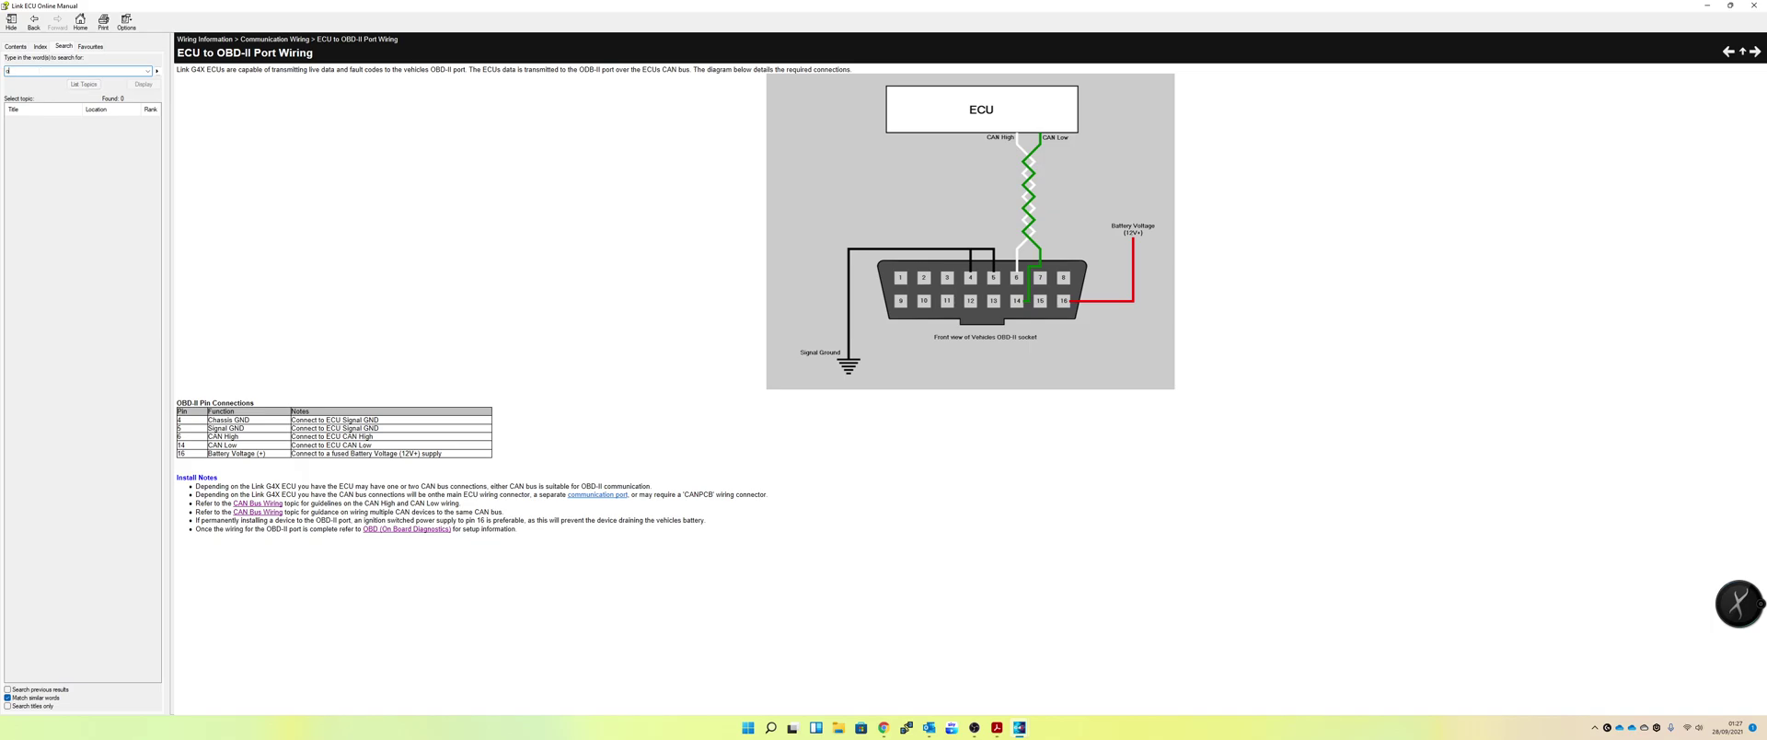
{"action": "type", "text": "obd"}
{"action": "left_click", "coordinate": [82, 84]}
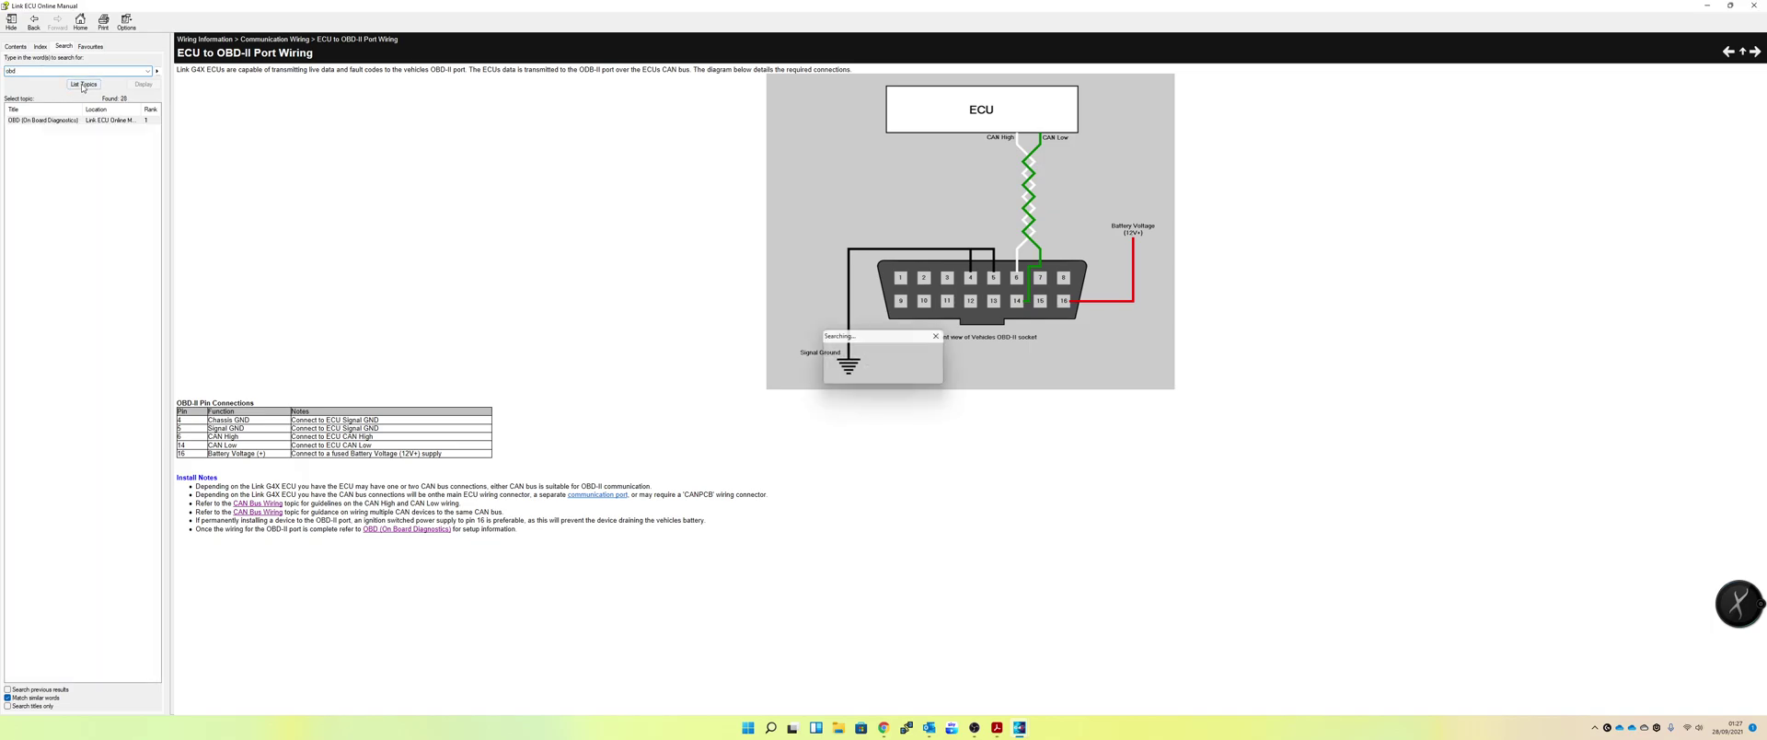
{"action": "left_click", "coordinate": [26, 121]}
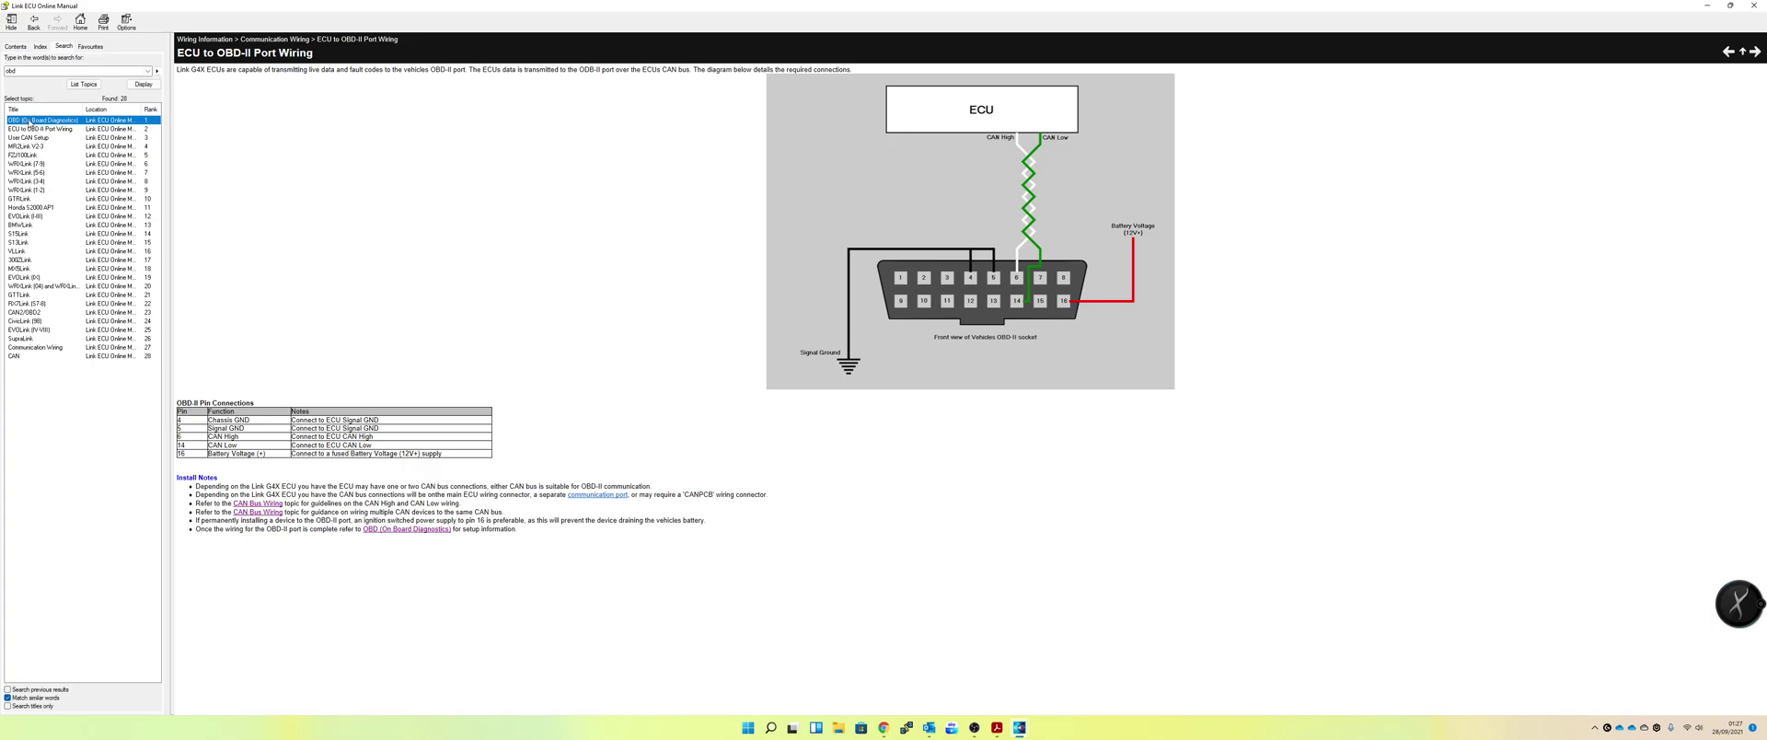
{"action": "double_click", "coordinate": [30, 121]}
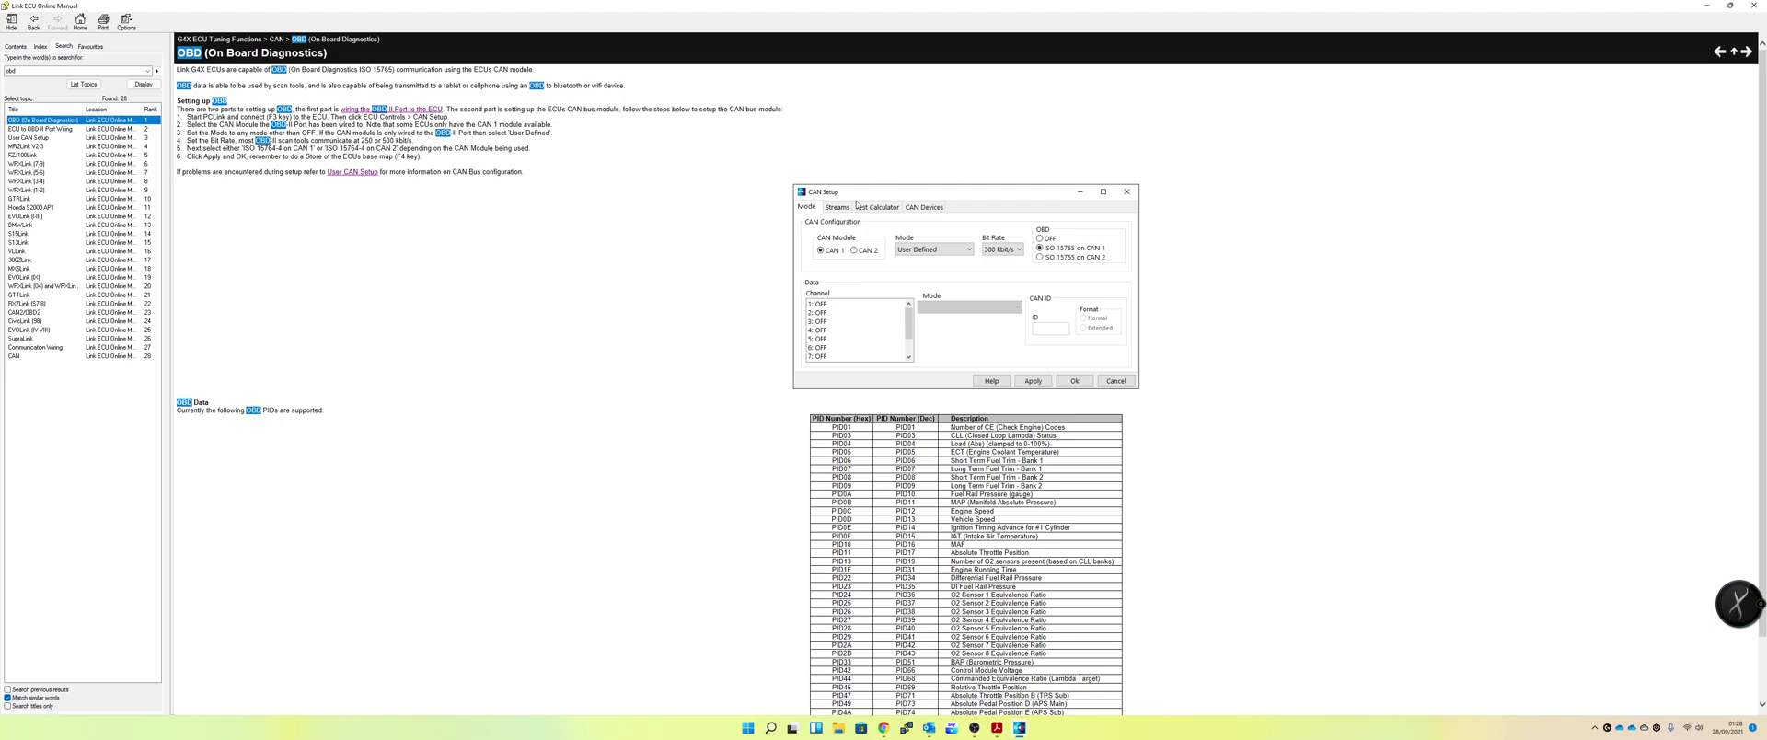
Return to PCLink and open CAN Setup from the ECU Controls menu
{"action": "left_click", "coordinate": [1707, 6]}
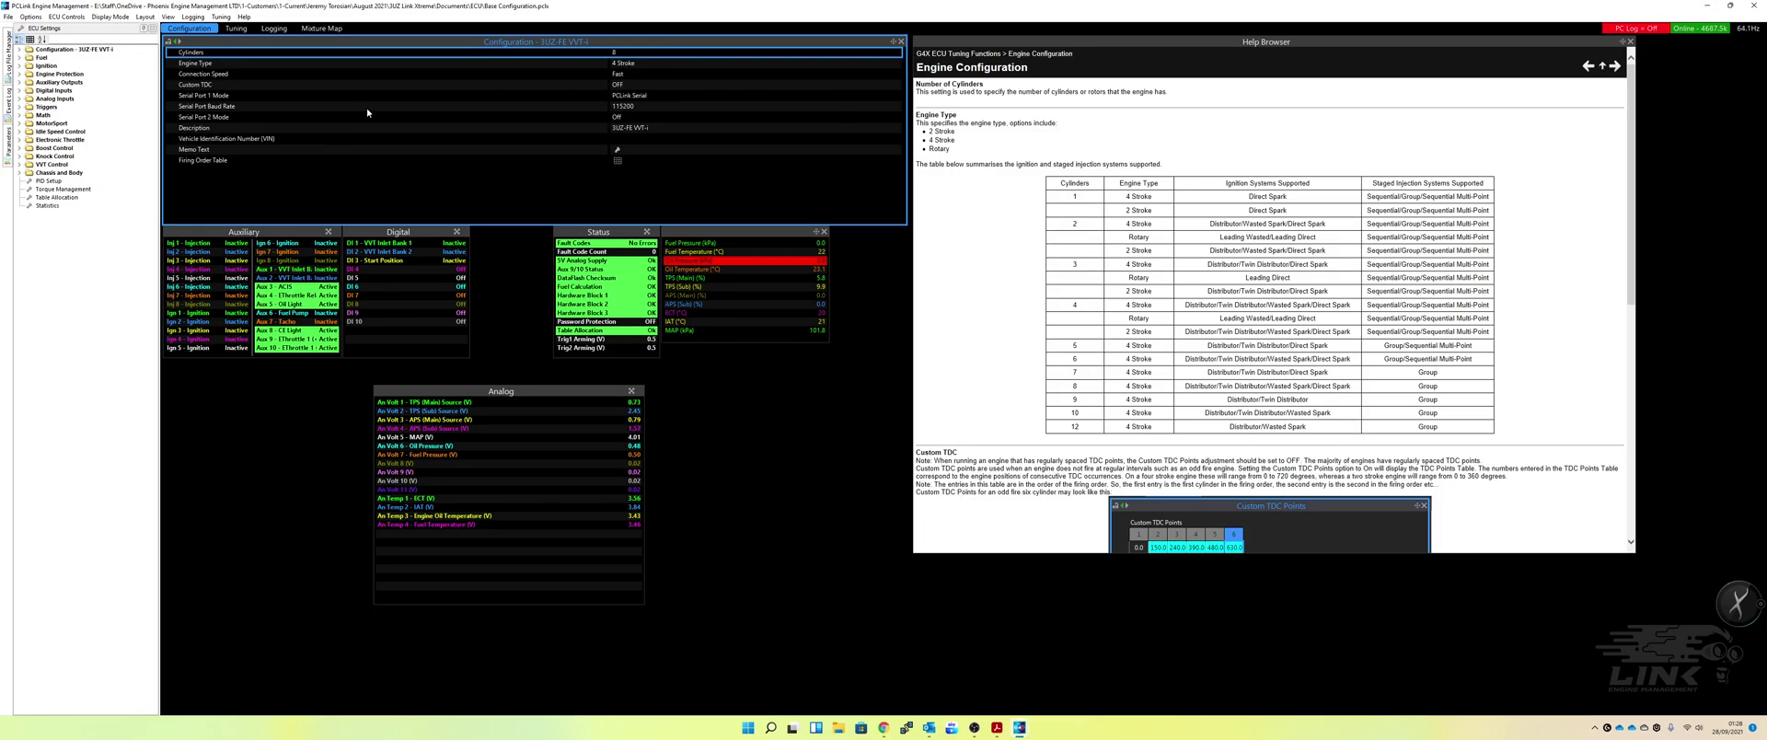
{"action": "left_click", "coordinate": [77, 22]}
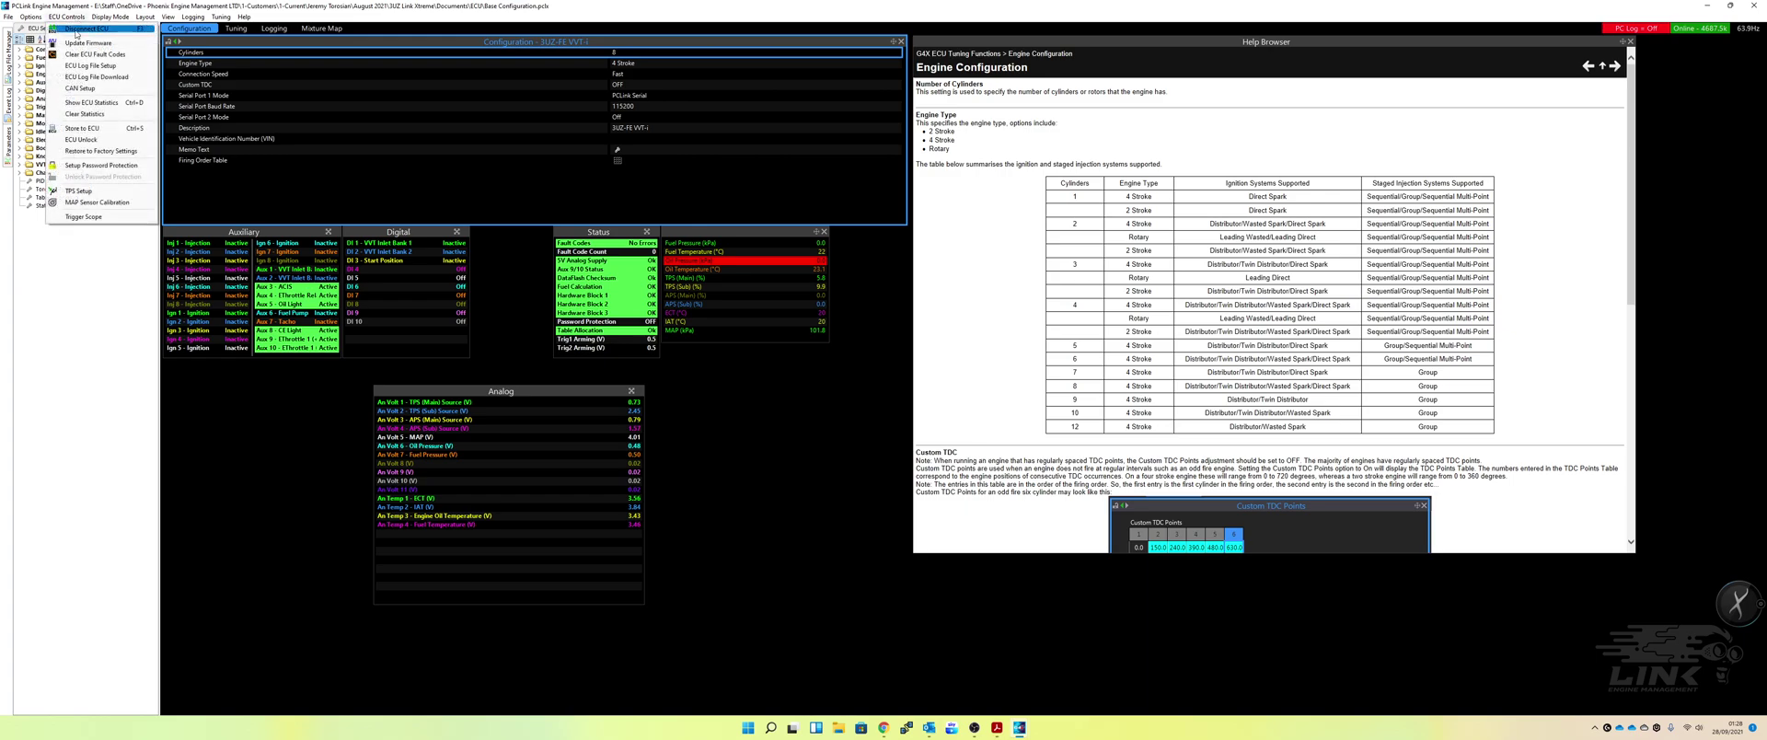
{"action": "left_click", "coordinate": [86, 88]}
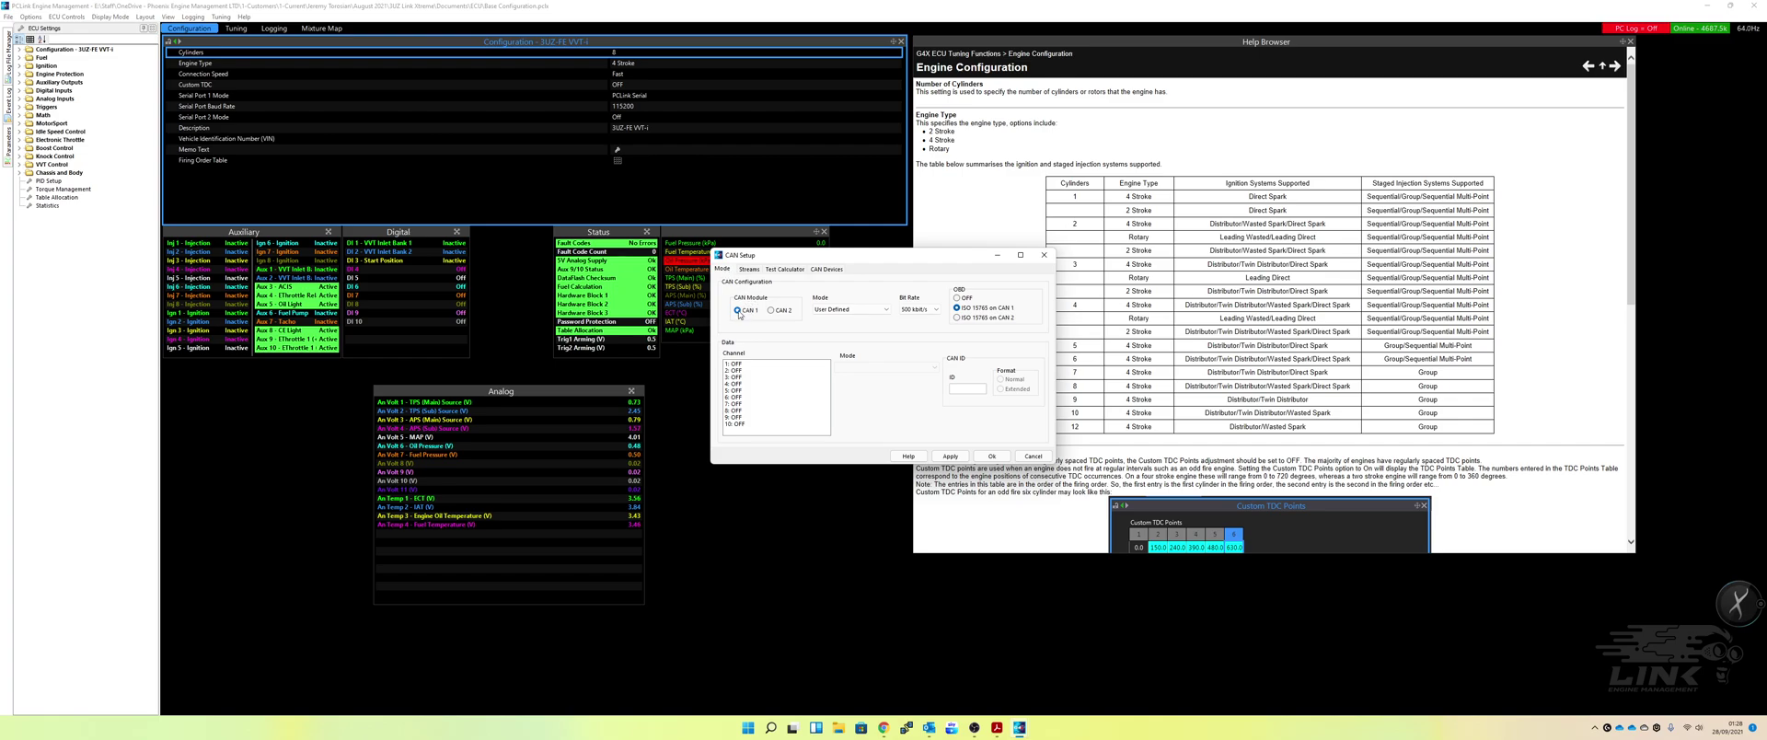
Set CAN 1's mode to Off, then browse the list of available CAN modes
{"action": "left_click", "coordinate": [886, 311]}
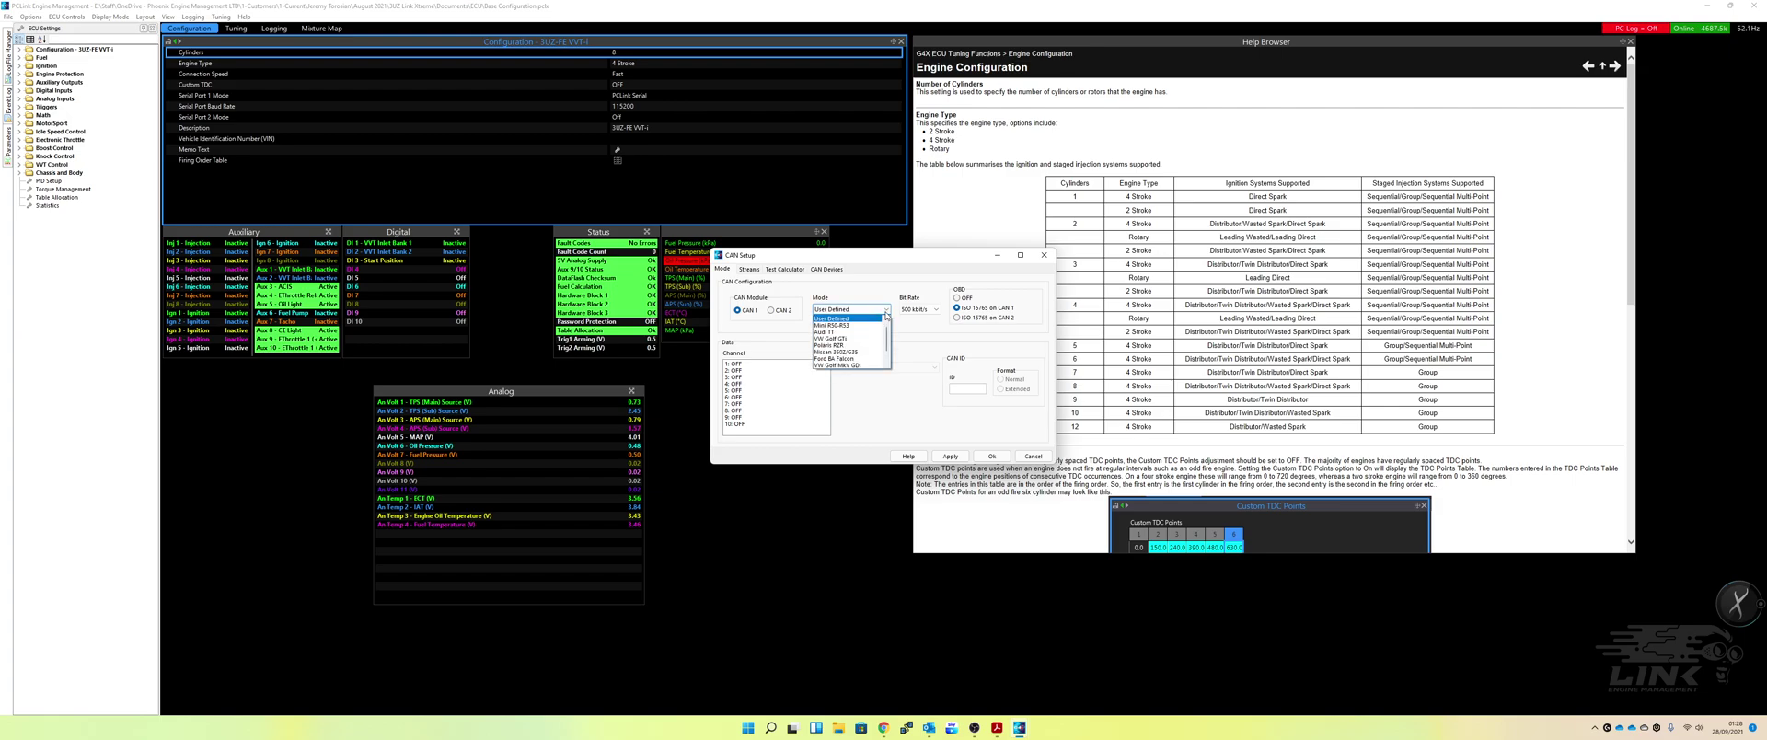
{"action": "scroll", "coordinate": [851, 336], "scroll_direction": "up", "scroll_amount": 2}
{"action": "left_click", "coordinate": [837, 318]}
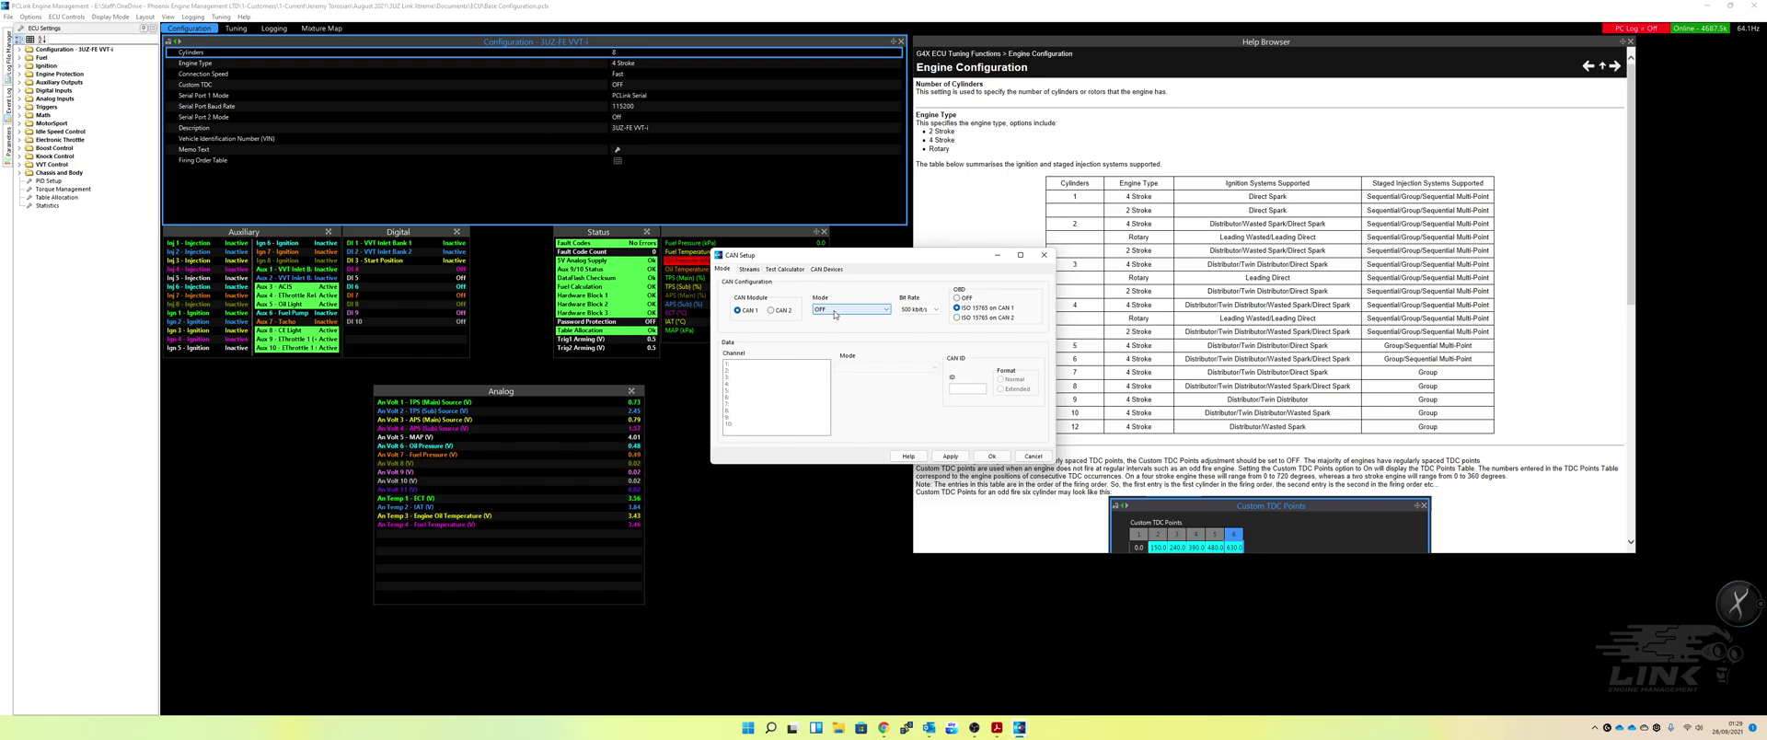
{"action": "left_click", "coordinate": [861, 311]}
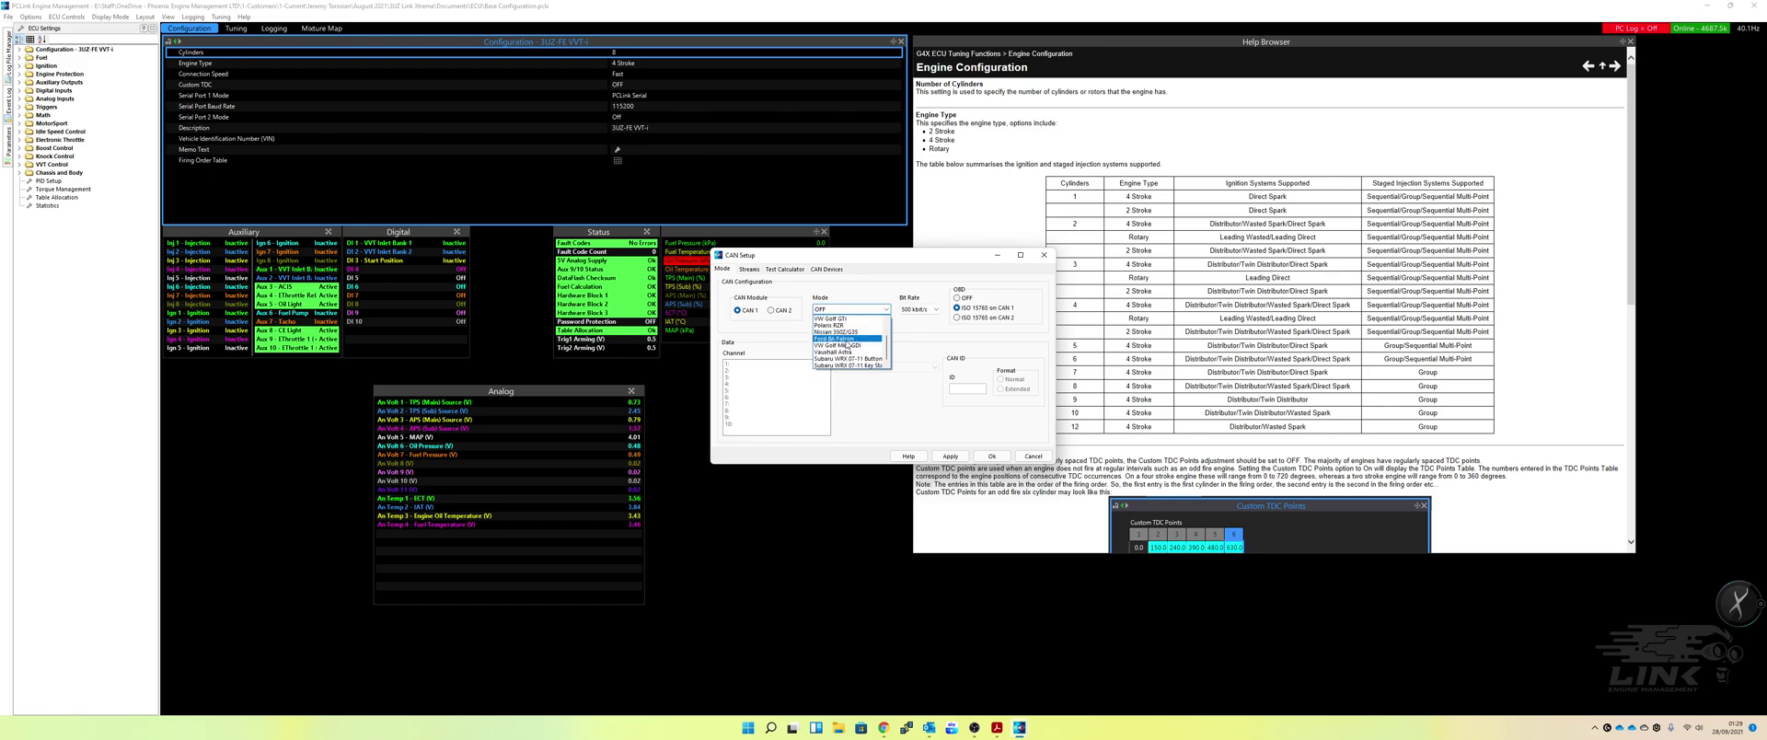
{"action": "scroll", "coordinate": [839, 337], "scroll_direction": "up", "scroll_amount": 2}
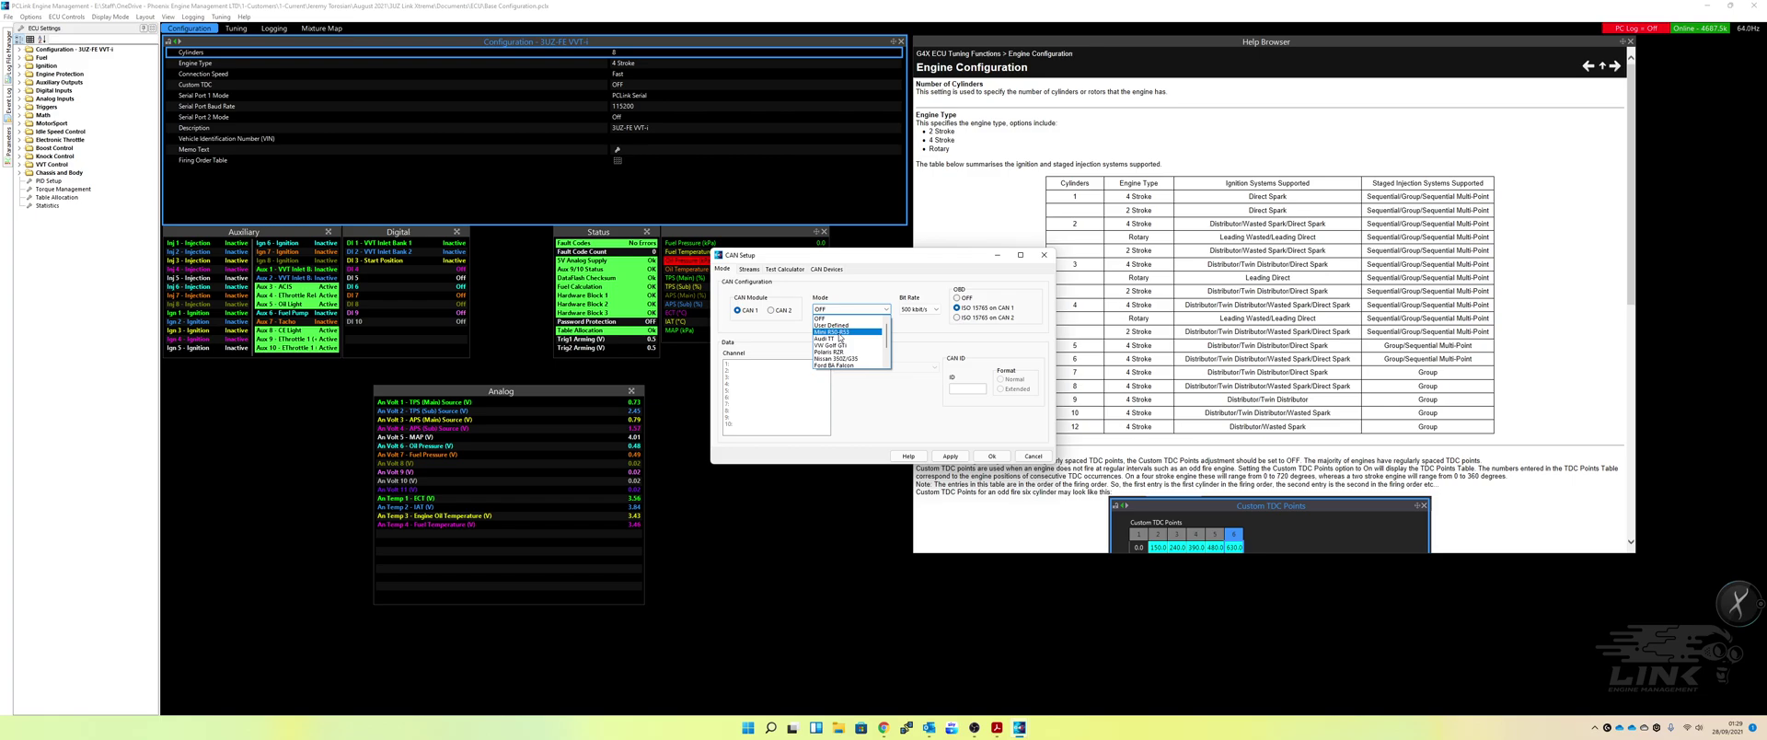
{"action": "scroll", "coordinate": [839, 353], "scroll_direction": "down", "scroll_amount": 2}
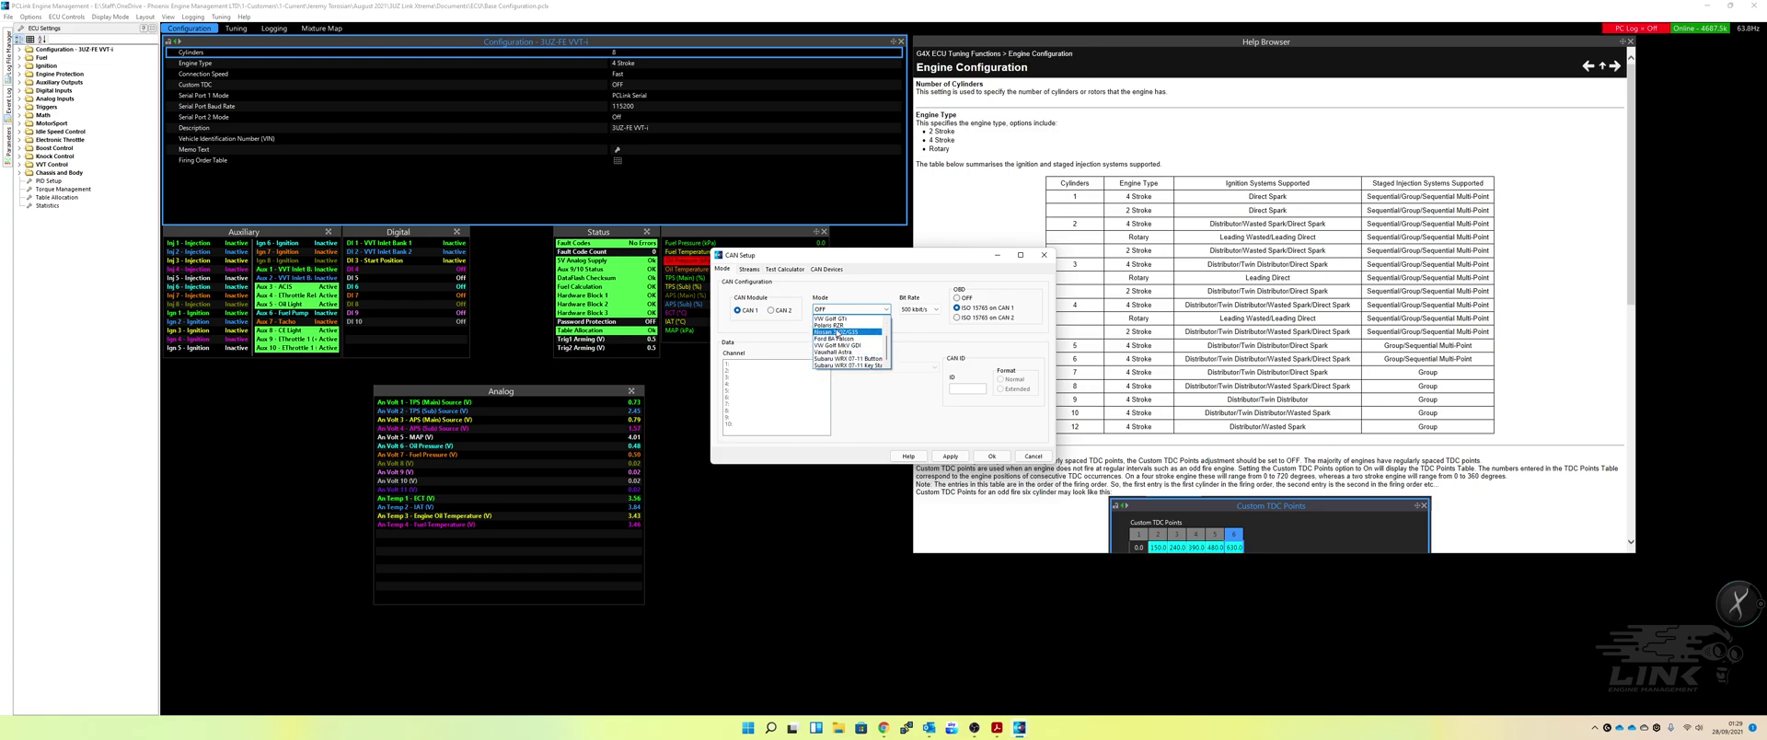
{"action": "scroll", "coordinate": [835, 338], "scroll_direction": "up", "scroll_amount": 2}
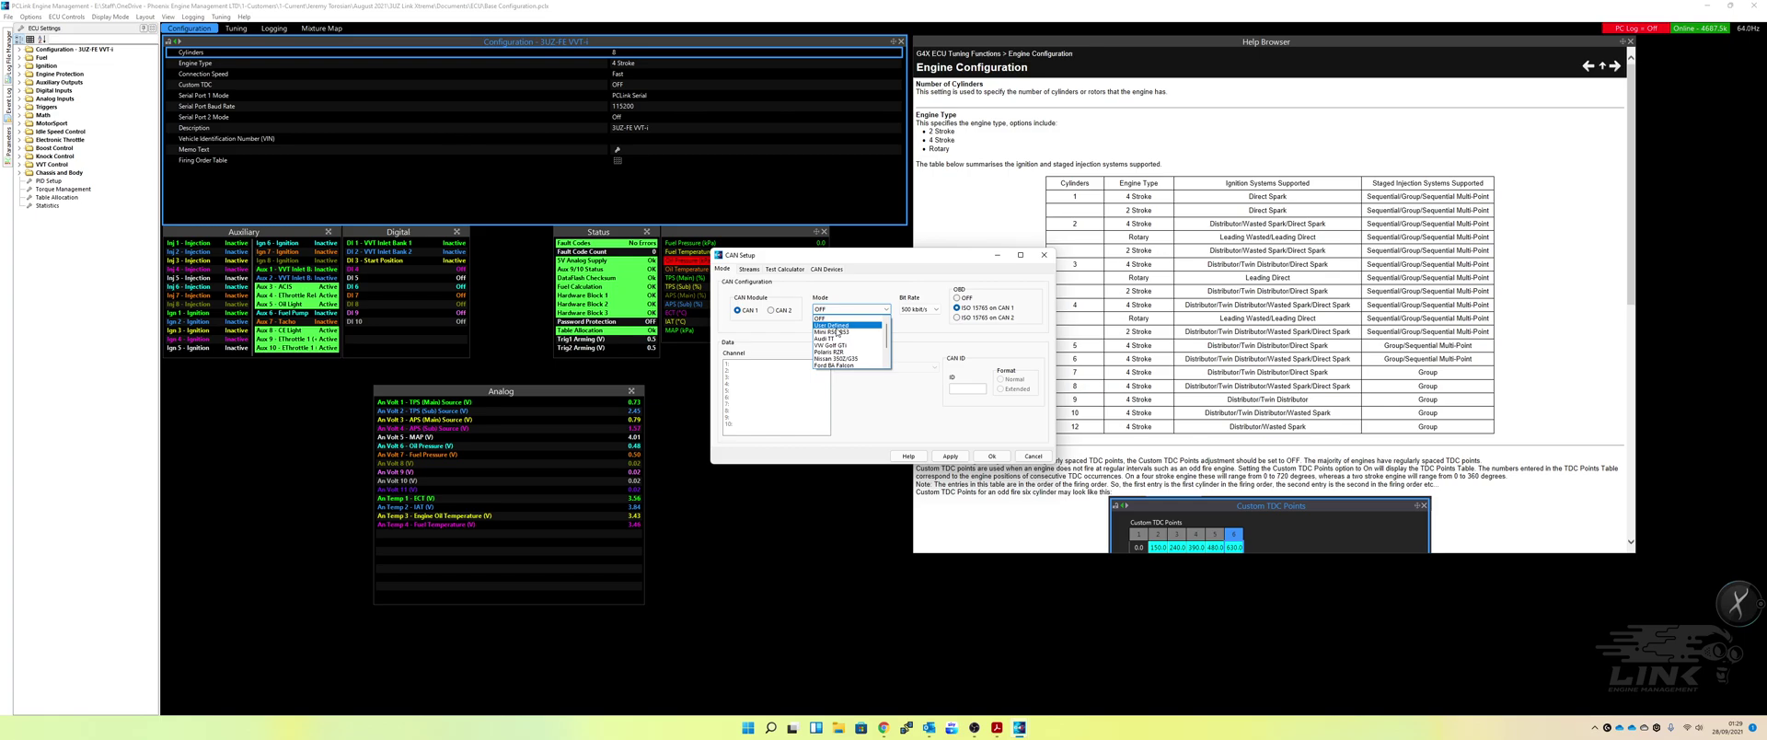
Set CAN 1 to User Defined mode with a 500 kbit/s bit rate
{"action": "left_click", "coordinate": [837, 327]}
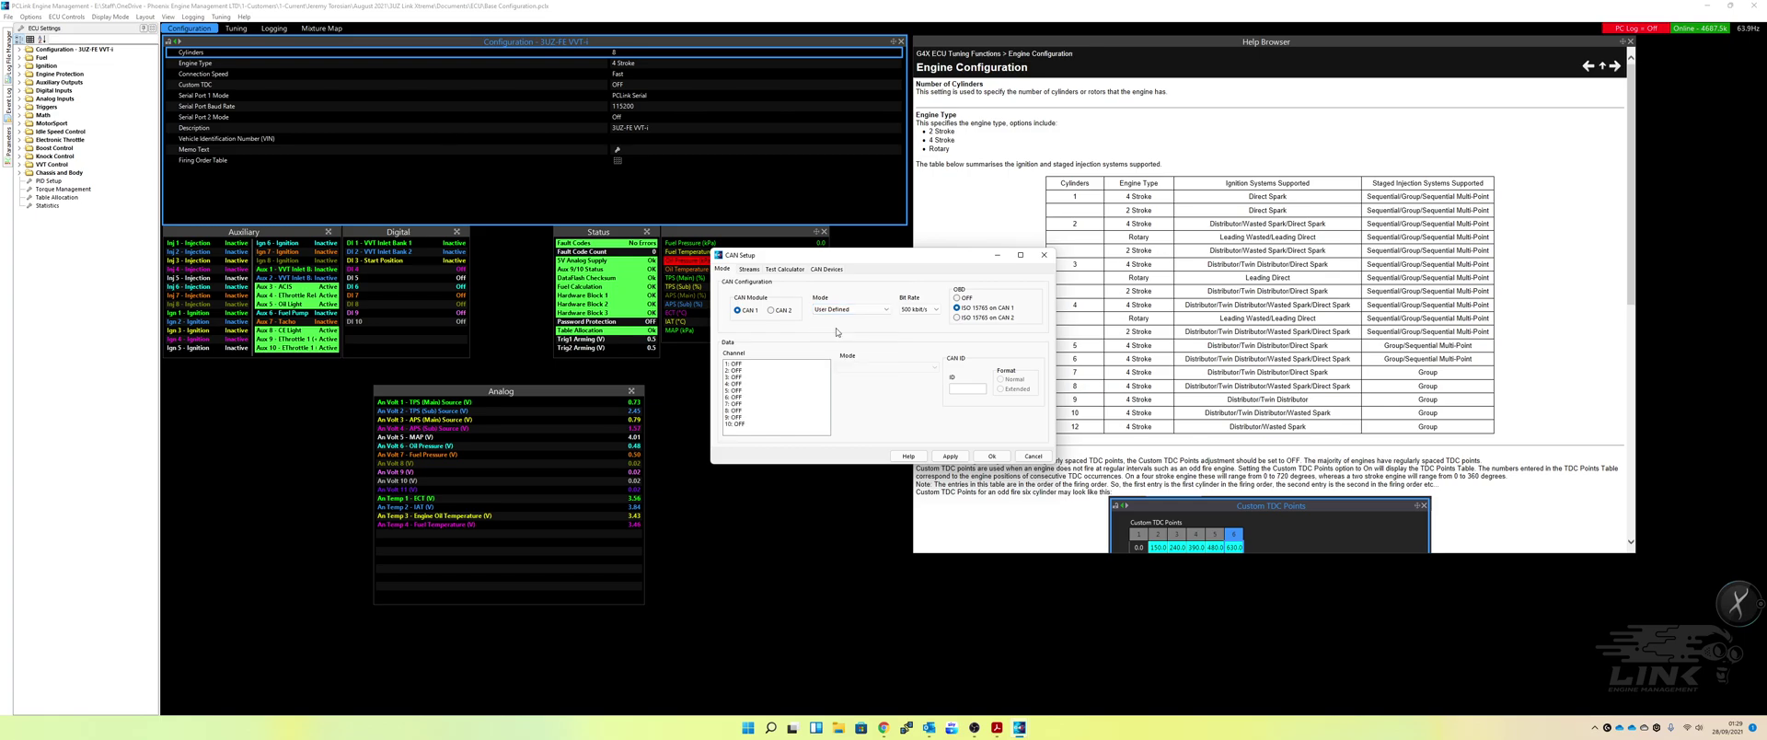
{"action": "left_click", "coordinate": [918, 310]}
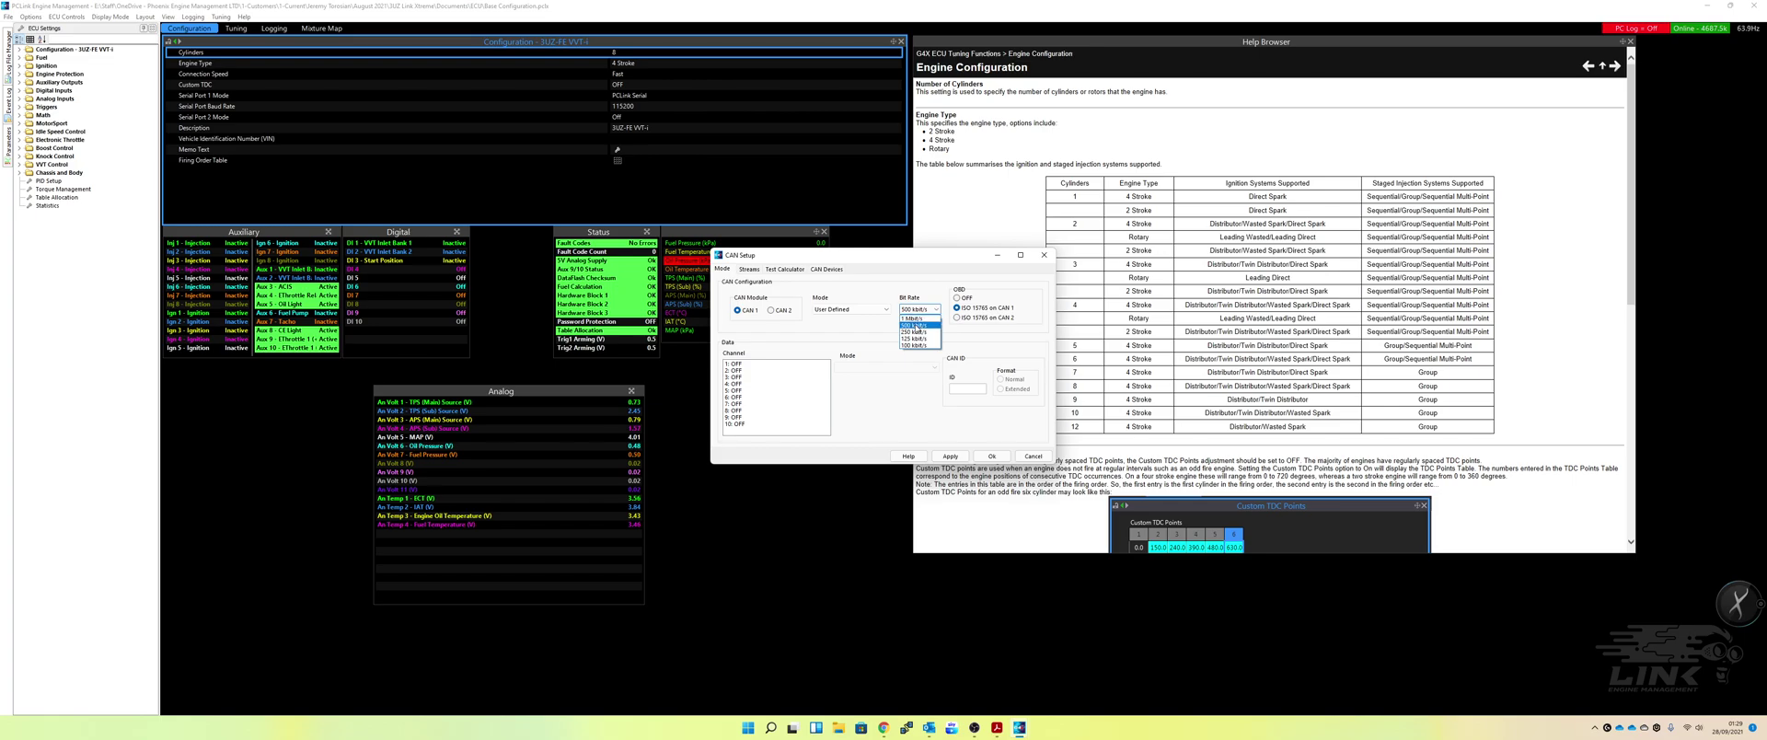
{"action": "left_click", "coordinate": [915, 325]}
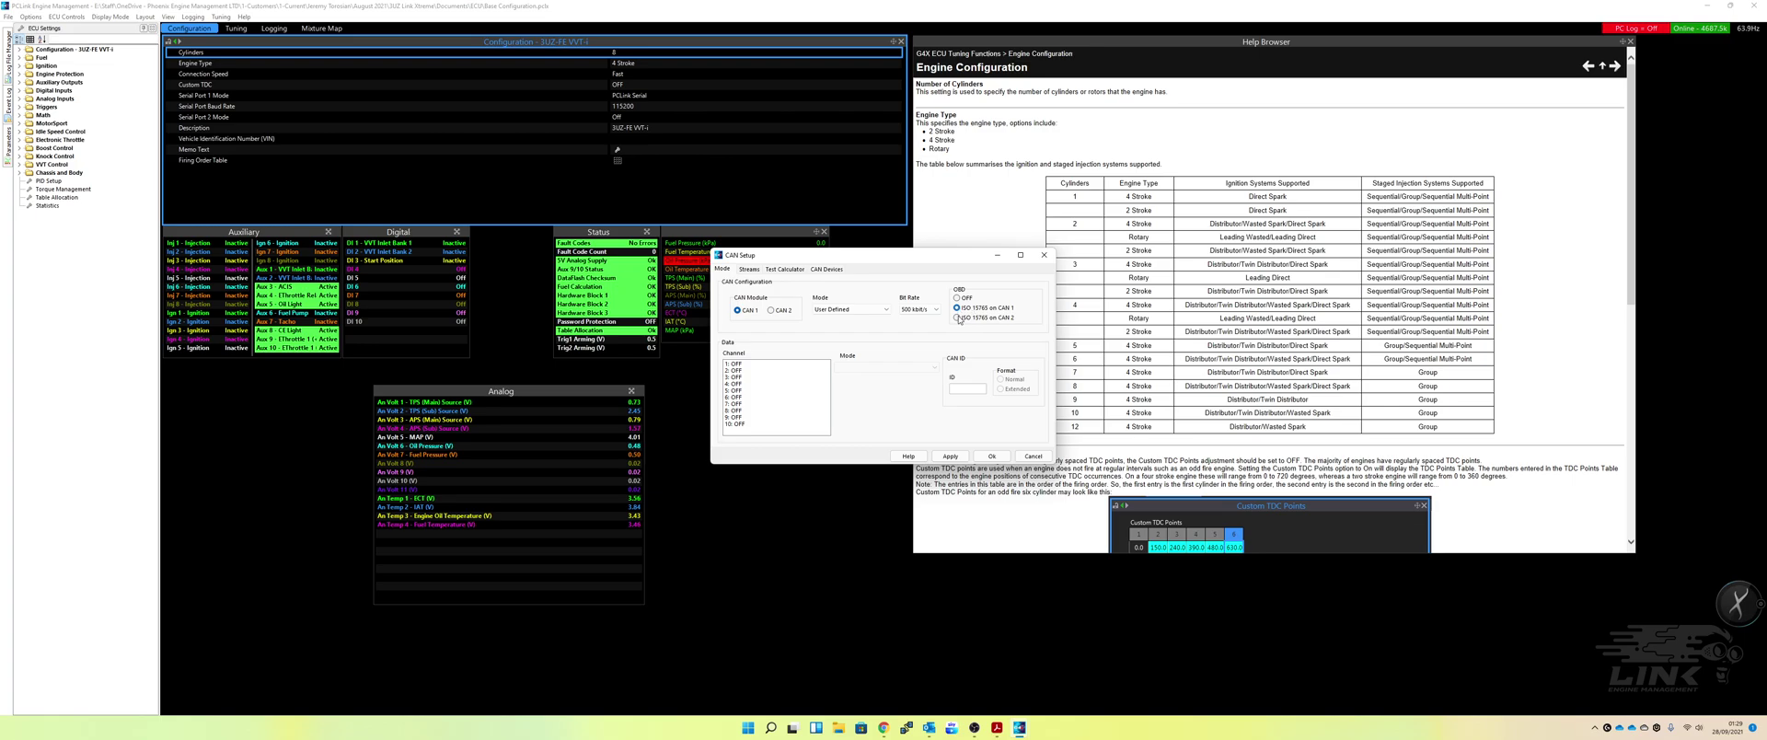
Assign OBD-II to ISO 15765 on CAN 1 and compare against the CAN 2 settings
{"action": "left_click", "coordinate": [957, 317]}
{"action": "left_click", "coordinate": [955, 308]}
{"action": "left_click", "coordinate": [772, 310]}
{"action": "left_click", "coordinate": [745, 311]}
{"action": "left_click", "coordinate": [772, 311]}
{"action": "left_click", "coordinate": [848, 310]}
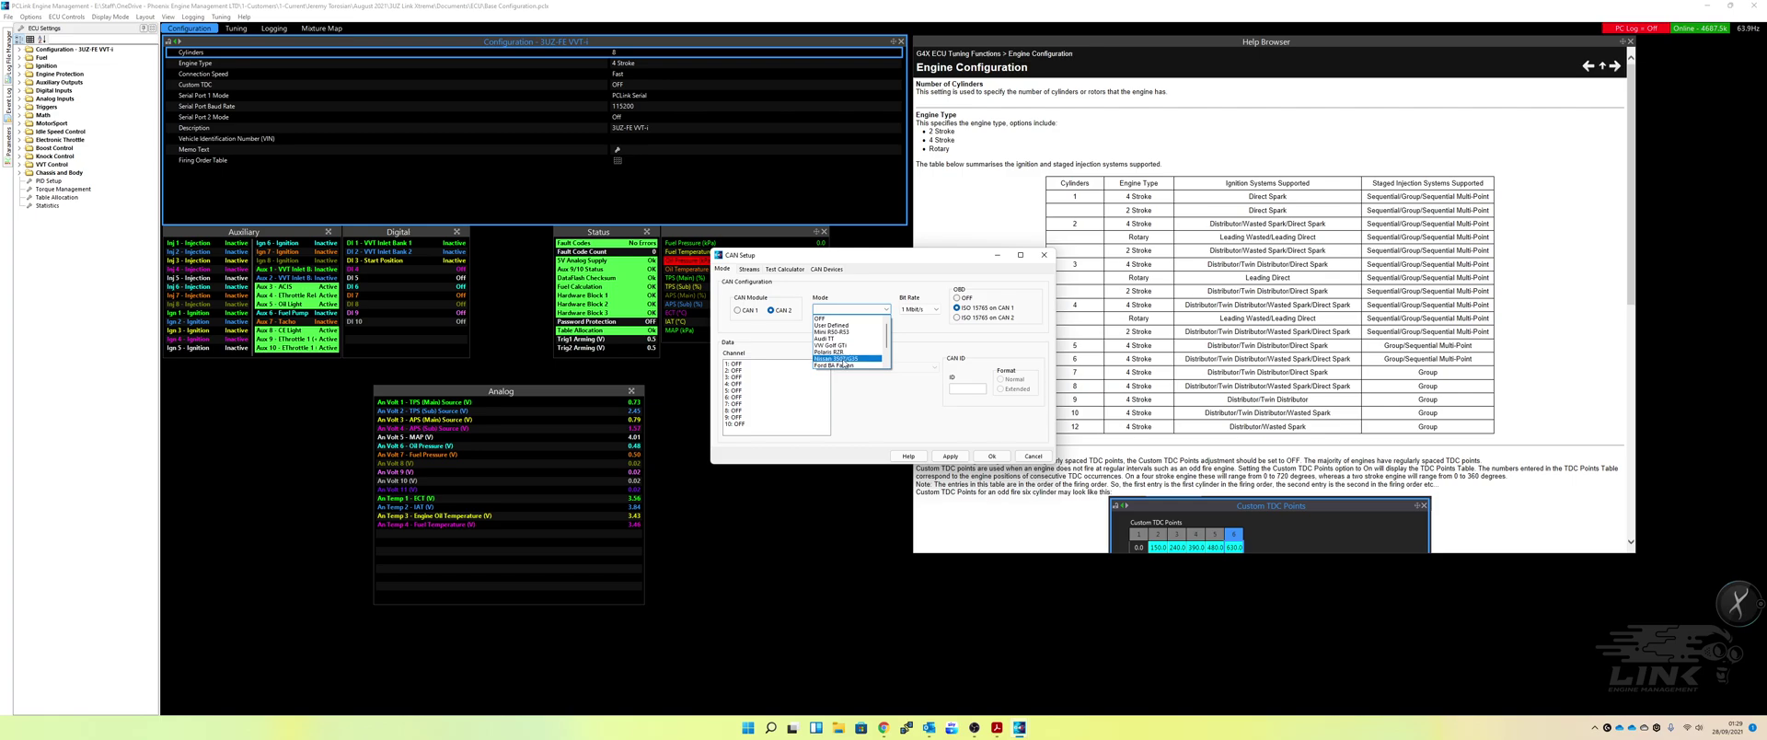
{"action": "left_click", "coordinate": [843, 359]}
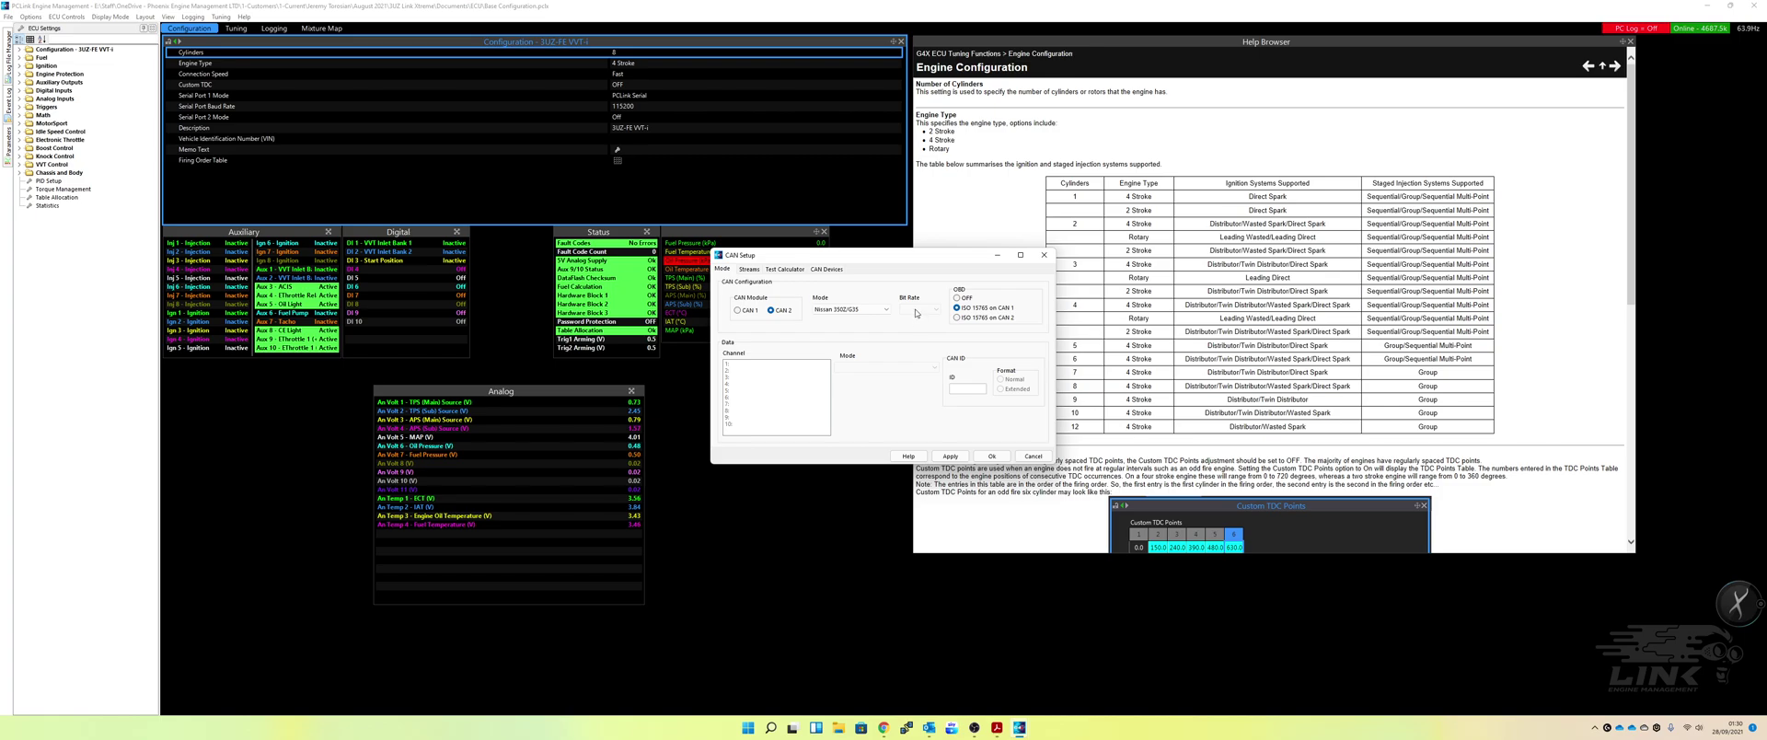
{"action": "left_click", "coordinate": [856, 310]}
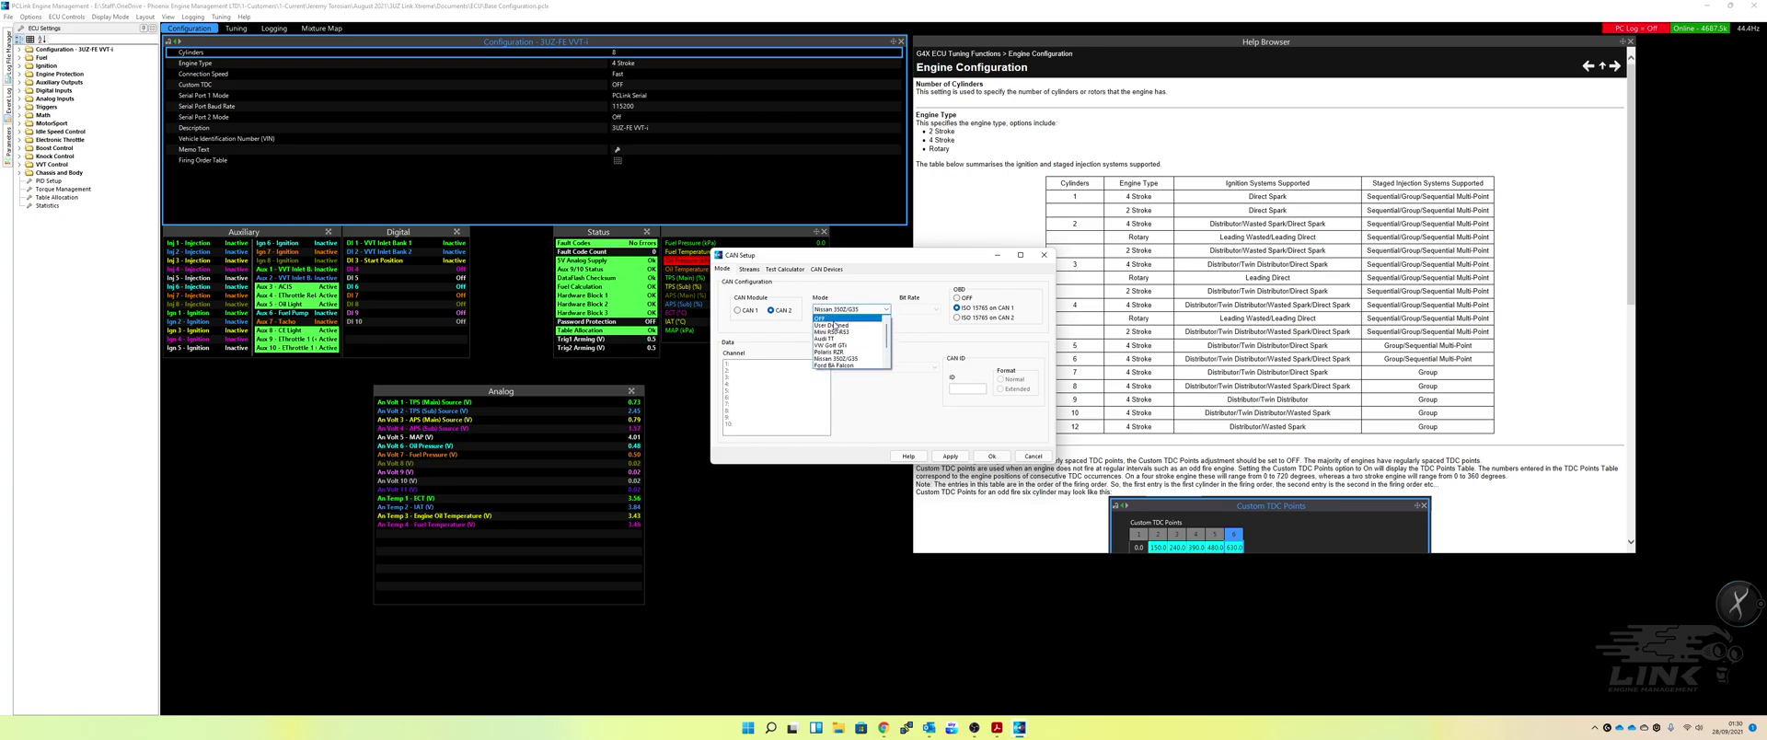
{"action": "left_click", "coordinate": [829, 318]}
{"action": "left_click", "coordinate": [739, 311]}
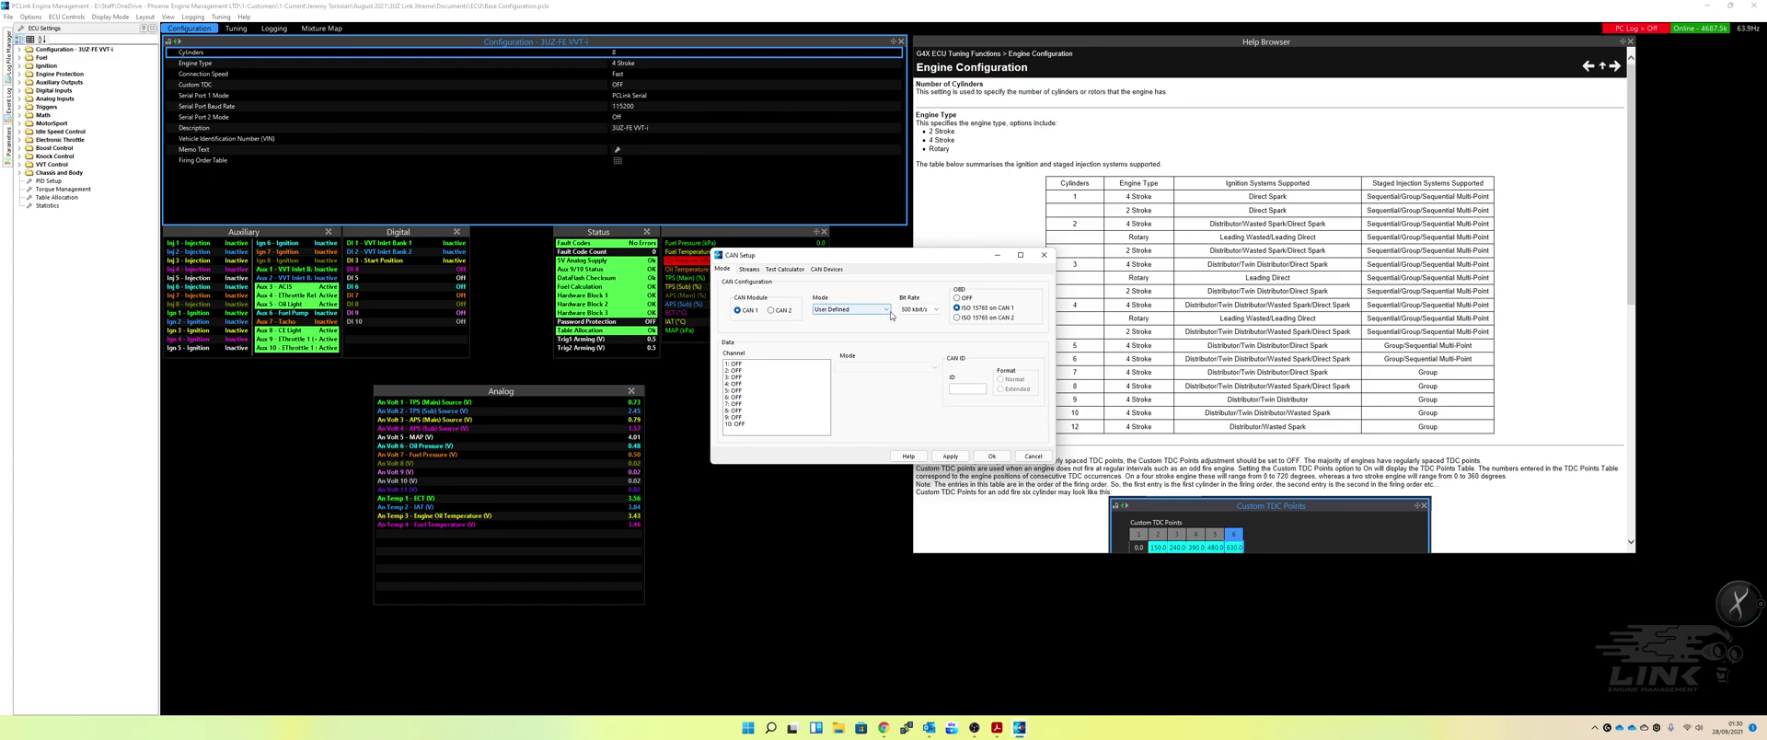
{"action": "left_click", "coordinate": [961, 307]}
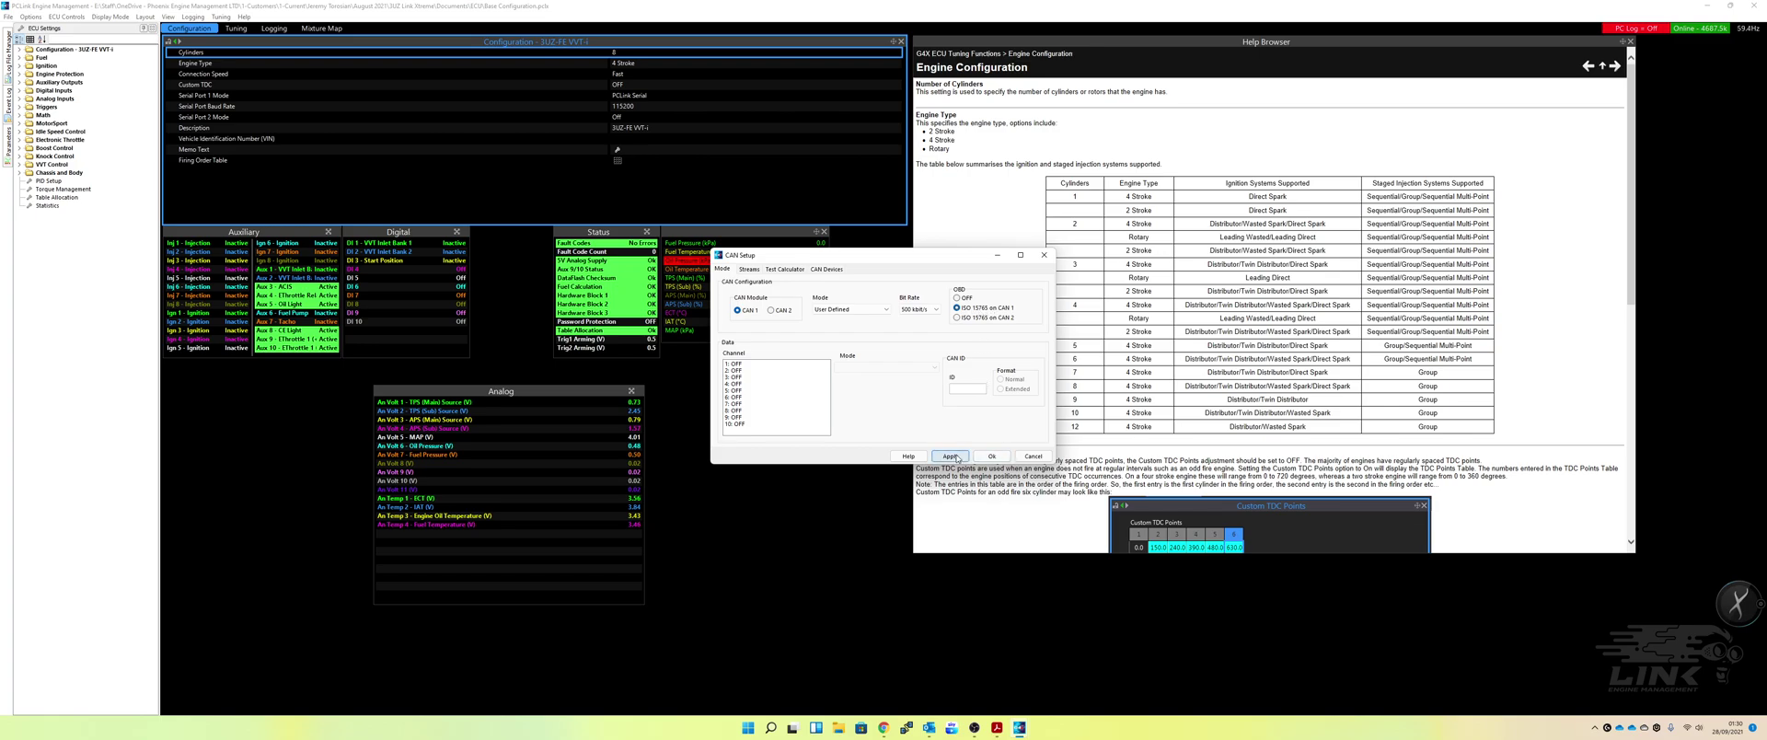
Accept the CAN configuration with OK and close CAN Setup
{"action": "left_click", "coordinate": [991, 457]}
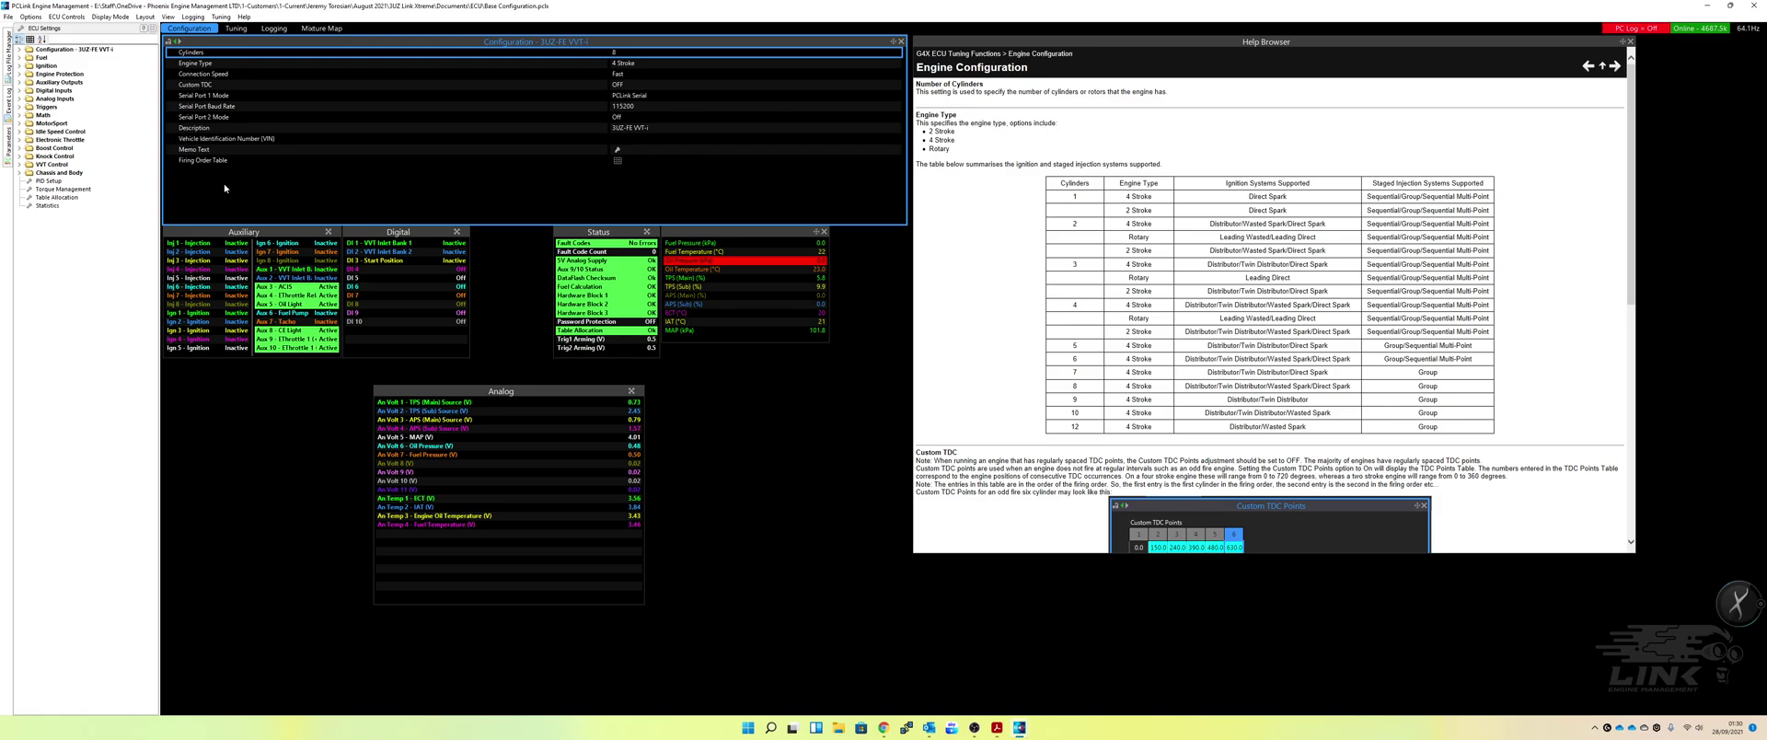
Reopen CAN Setup, check the Streams tab, and return to the Mode settings
{"action": "left_click", "coordinate": [67, 16]}
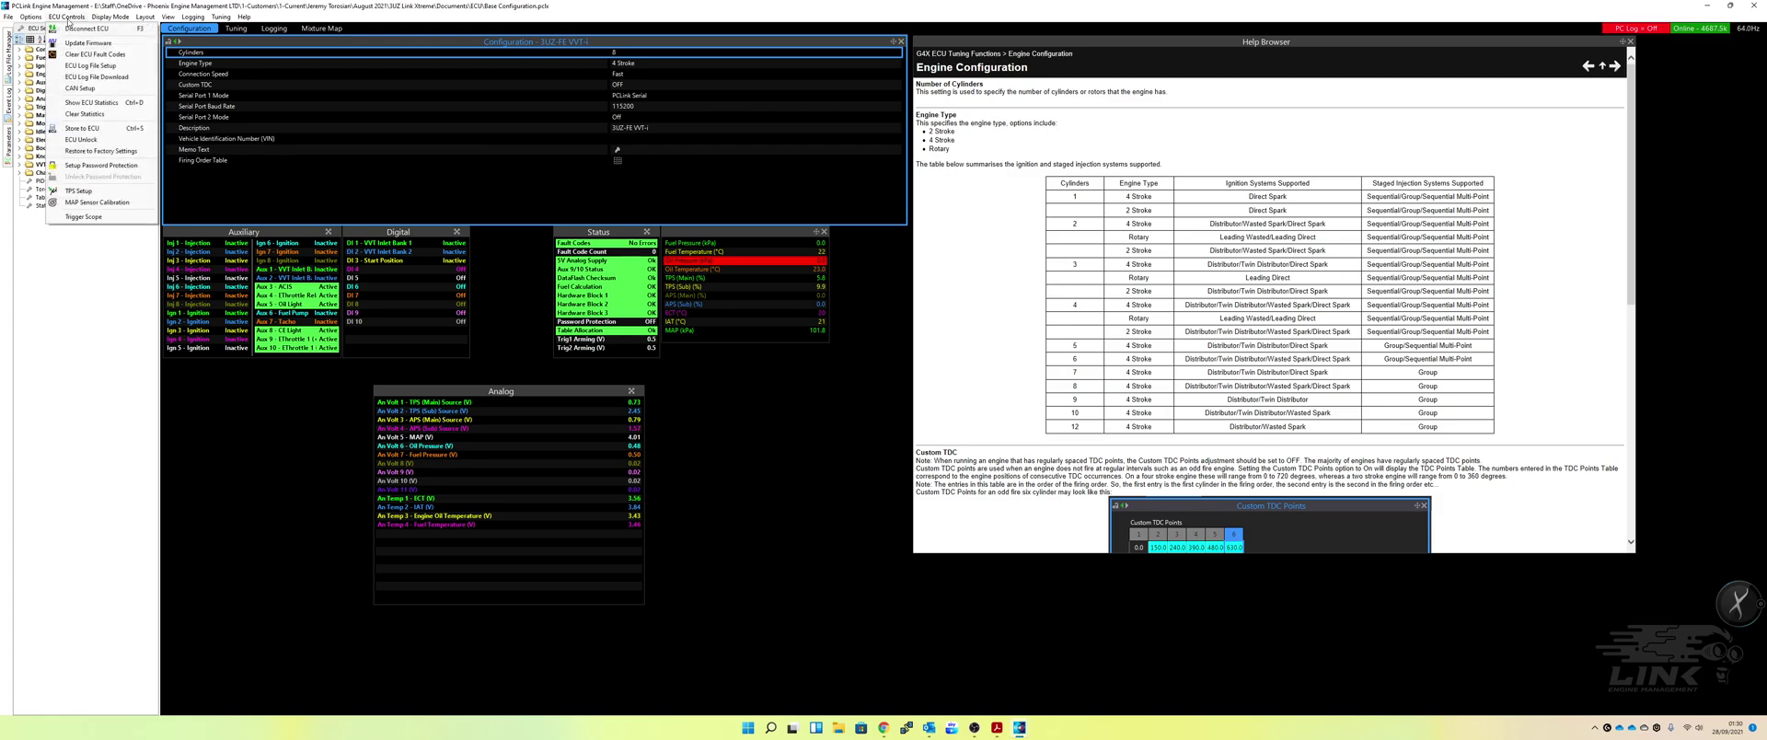
{"action": "left_click", "coordinate": [80, 88]}
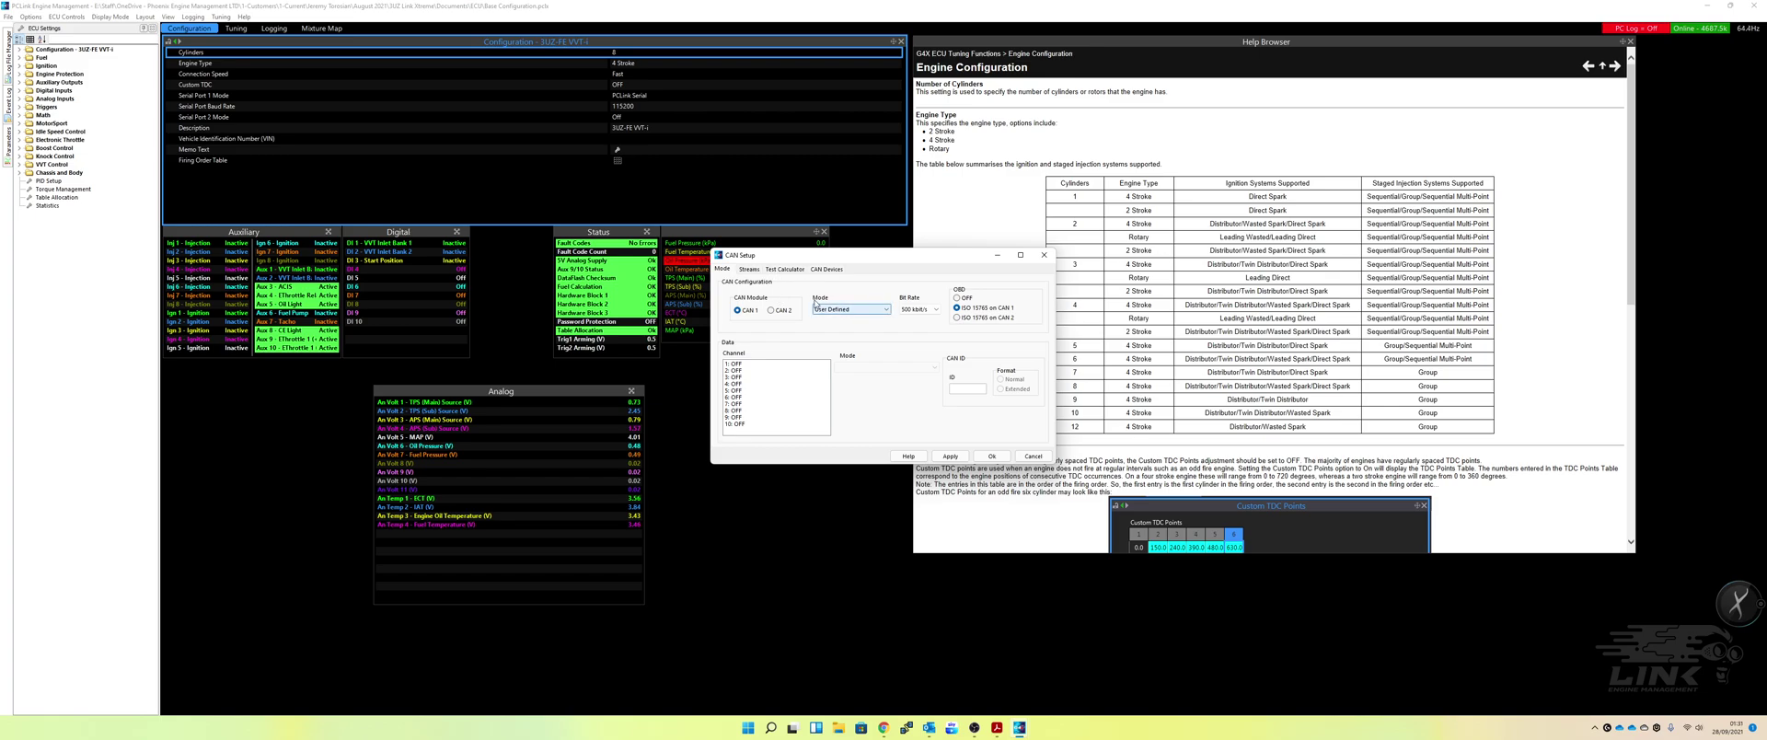
{"action": "left_click", "coordinate": [749, 269]}
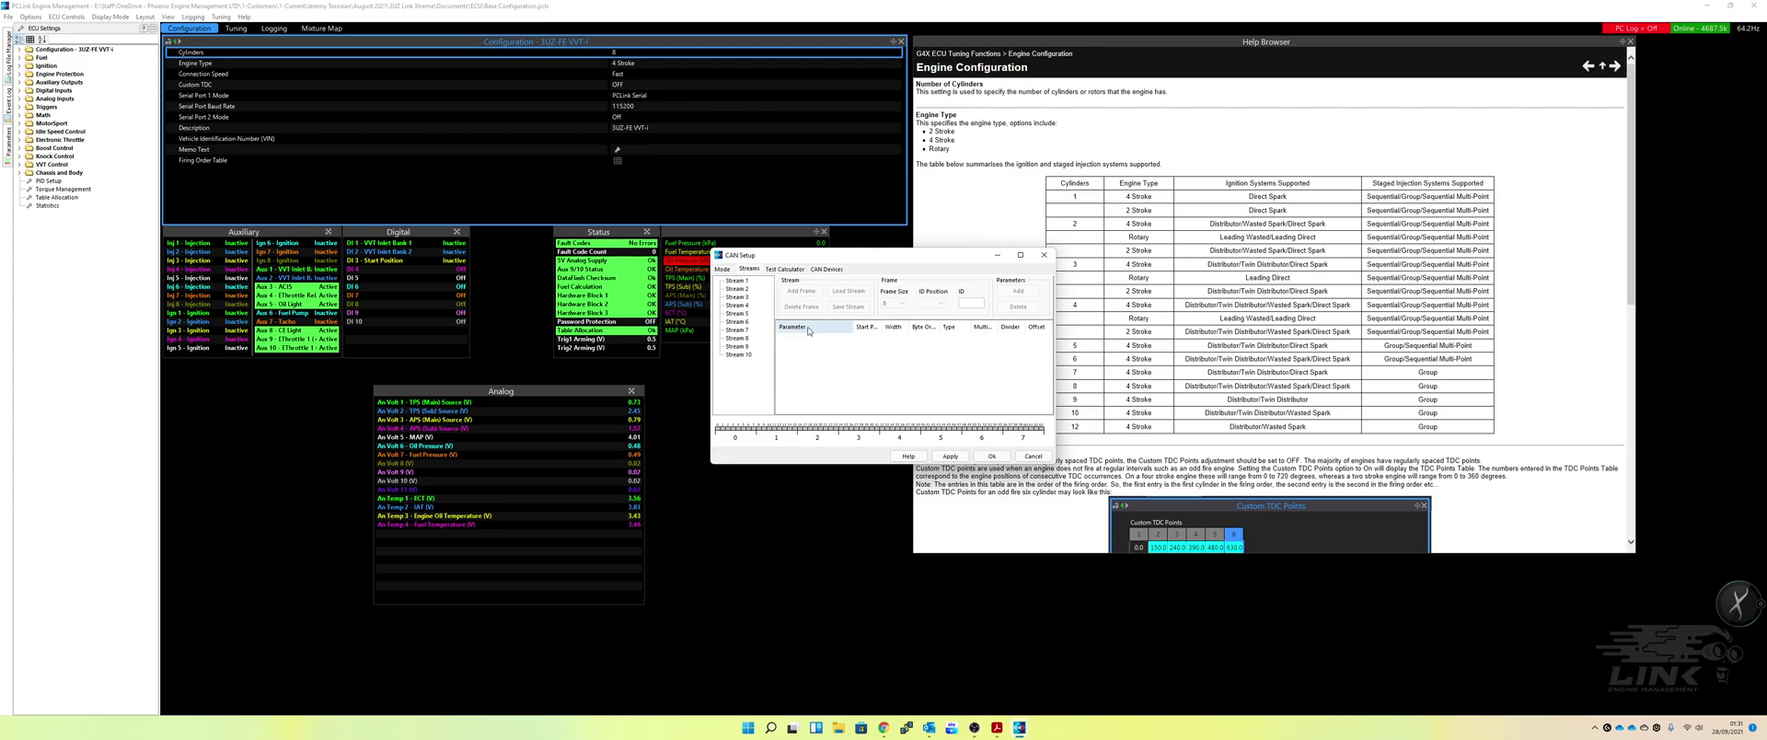
{"action": "left_click", "coordinate": [729, 269]}
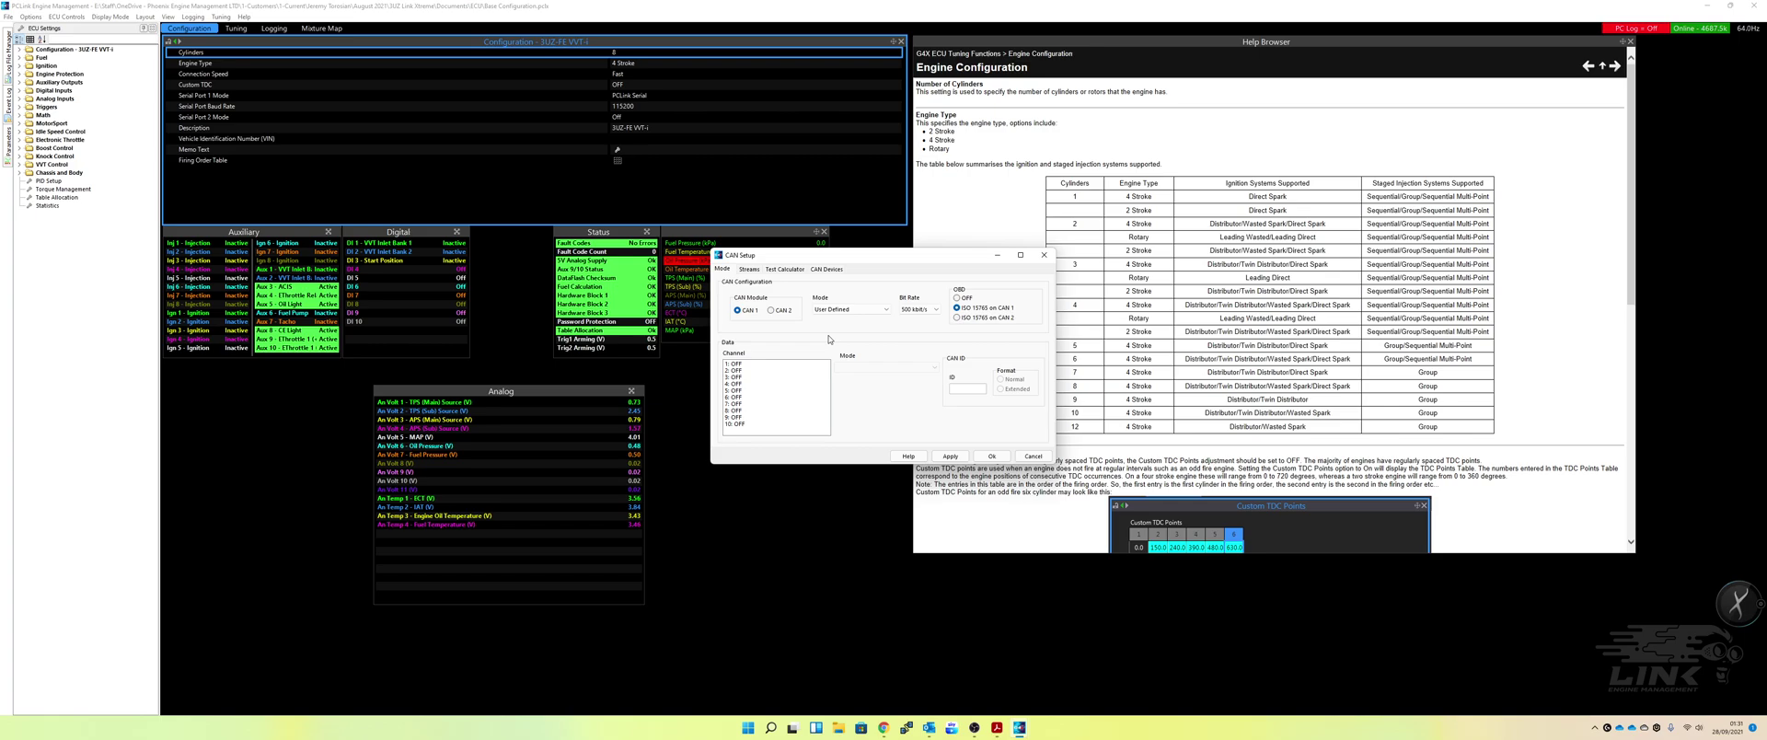
Cancel out of CAN Setup without further changes
{"action": "left_click", "coordinate": [1029, 457]}
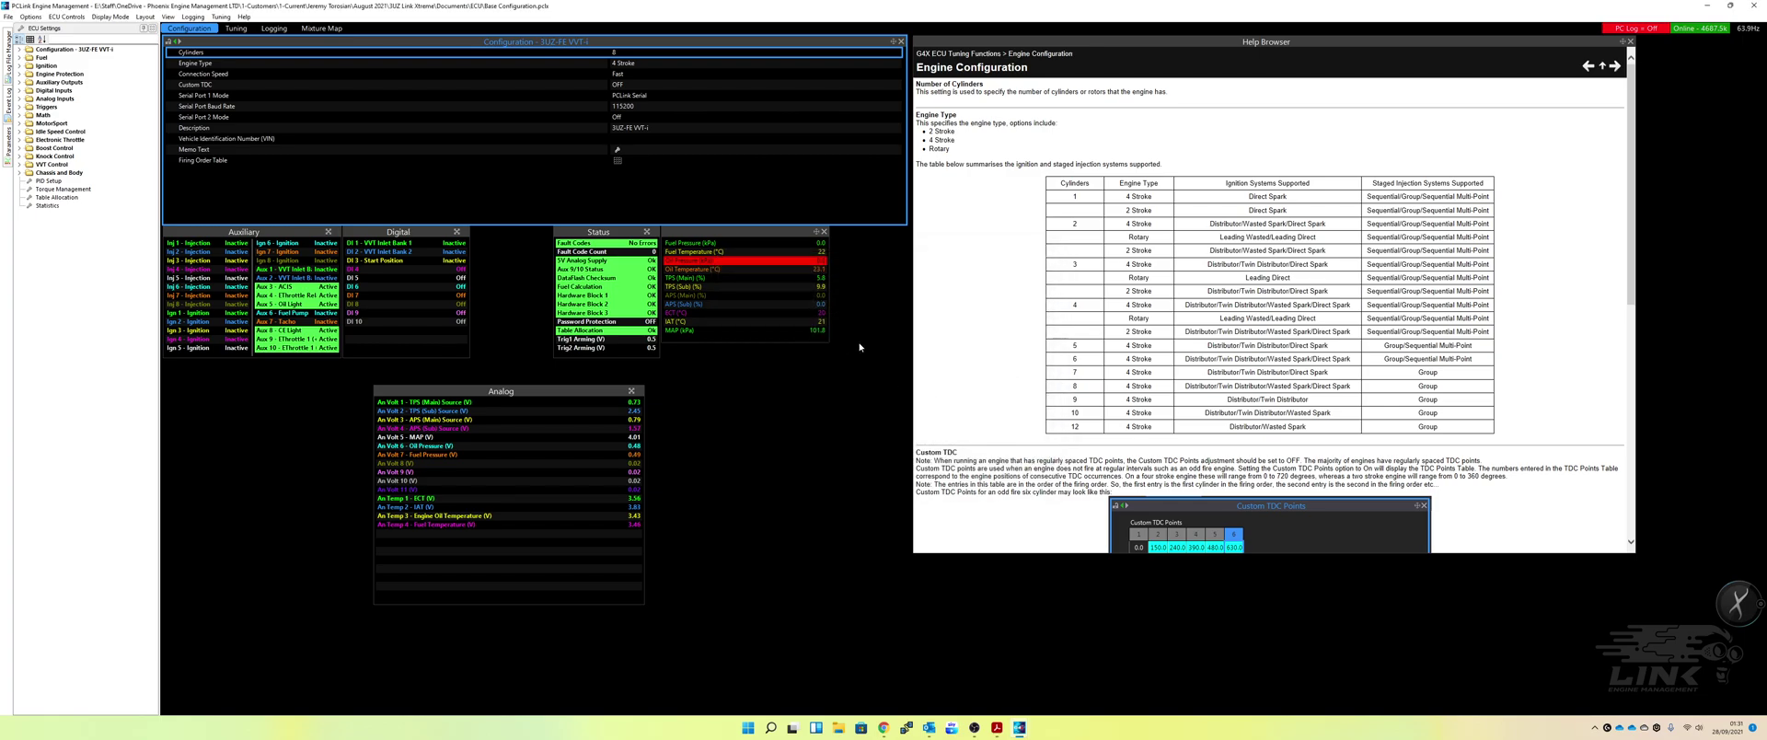